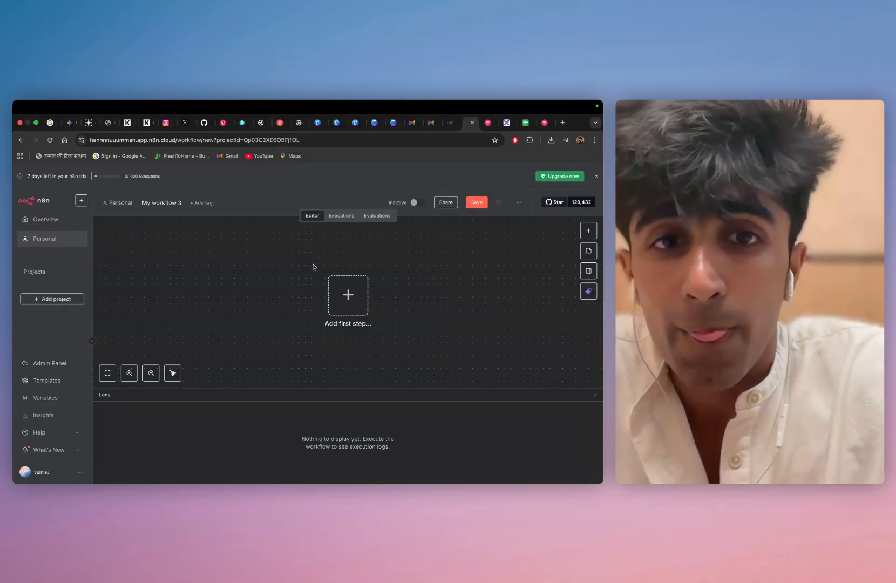
Switch to the Excalidraw whiteboard and sketch a T, an arrow and an A with strokes beneath both letters in an empty area
left_click(507, 123)
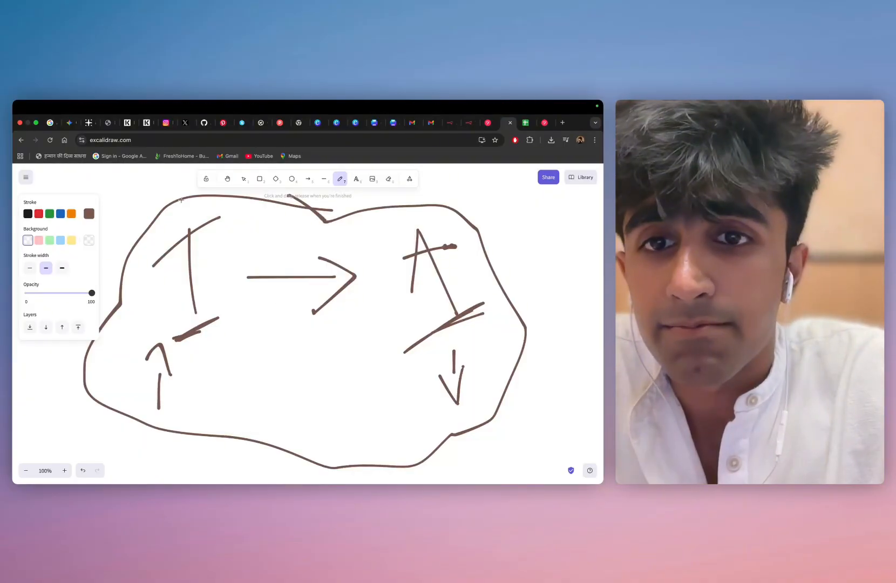
scroll(203, 288, "down", 10)
scroll(203, 287, "up", 2)
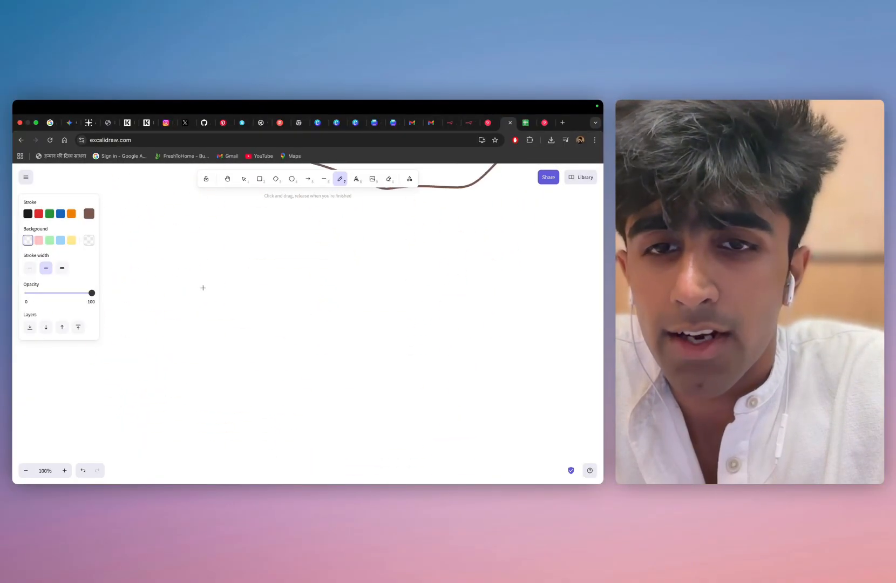
mouse_move(174, 273)
left_mouse_down()
mouse_move(176, 310)
mouse_move(212, 251)
left_mouse_up()
mouse_move(242, 292)
left_mouse_down()
mouse_move(344, 297)
mouse_move(343, 317)
left_mouse_up()
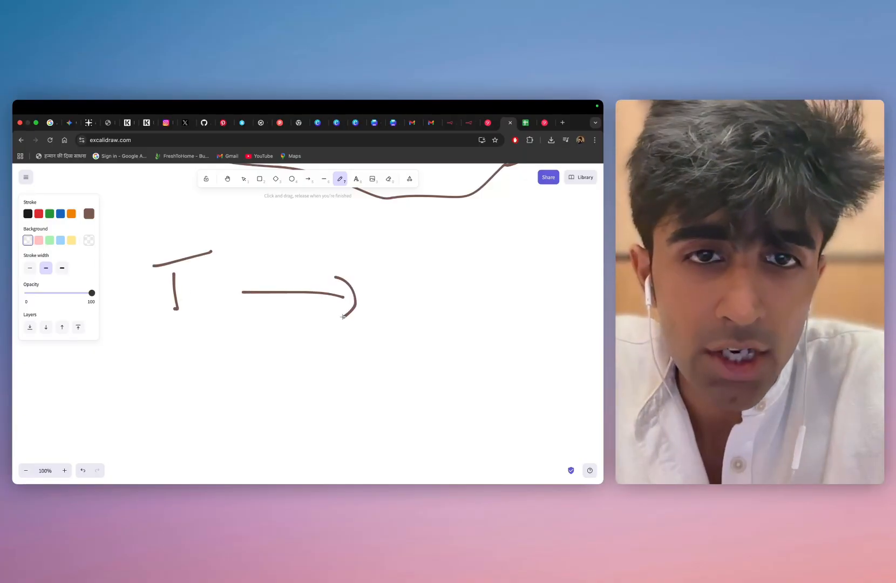
mouse_move(426, 319)
left_mouse_down()
mouse_move(450, 302)
mouse_move(457, 313)
mouse_move(449, 286)
left_mouse_up()
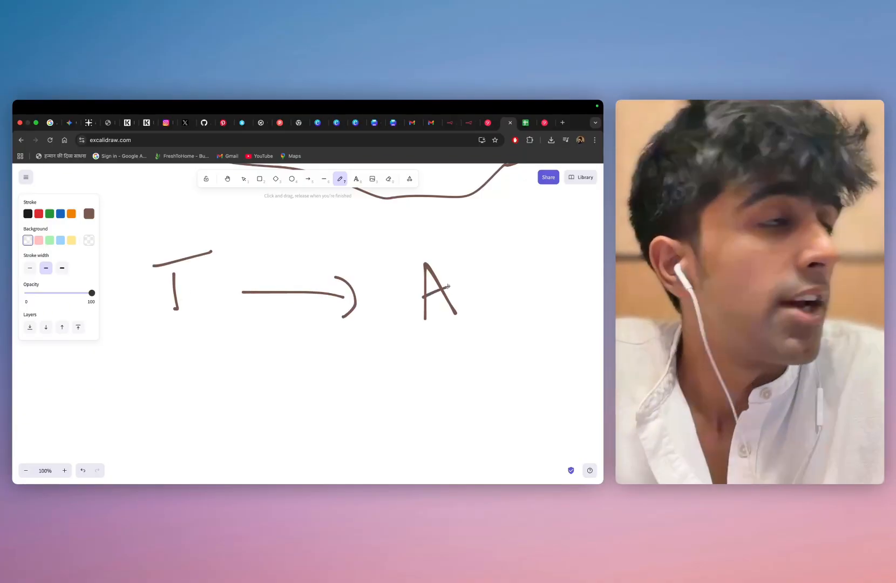
left_click_drag(153, 350, 203, 325)
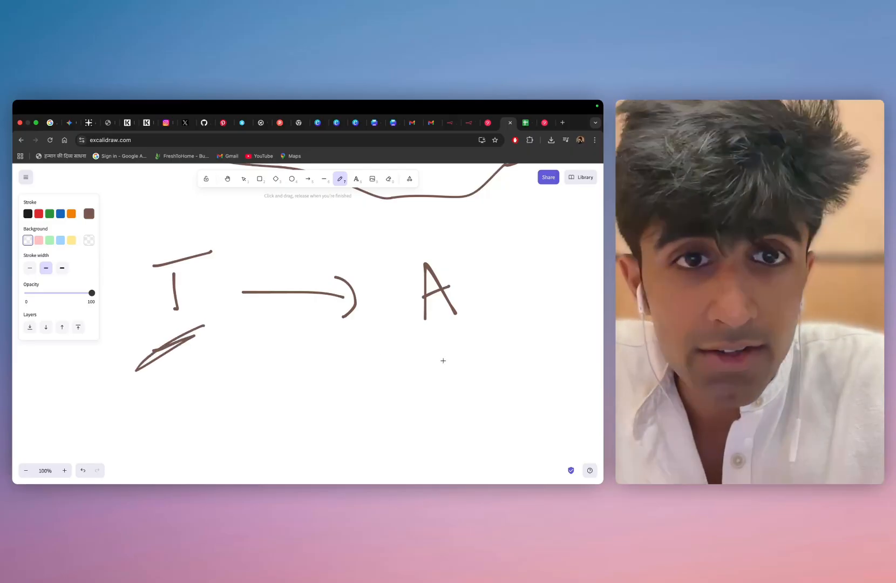
left_click_drag(420, 344, 469, 311)
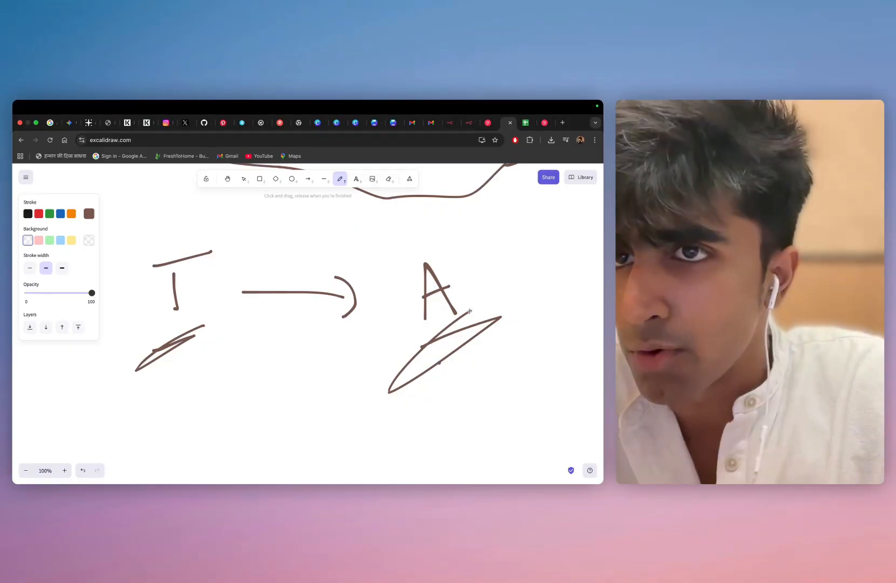
Switch to the n8n workflow editor, take a look at the n8n homepage and return to the editor
left_click(471, 124)
left_click_drag(339, 314, 209, 291)
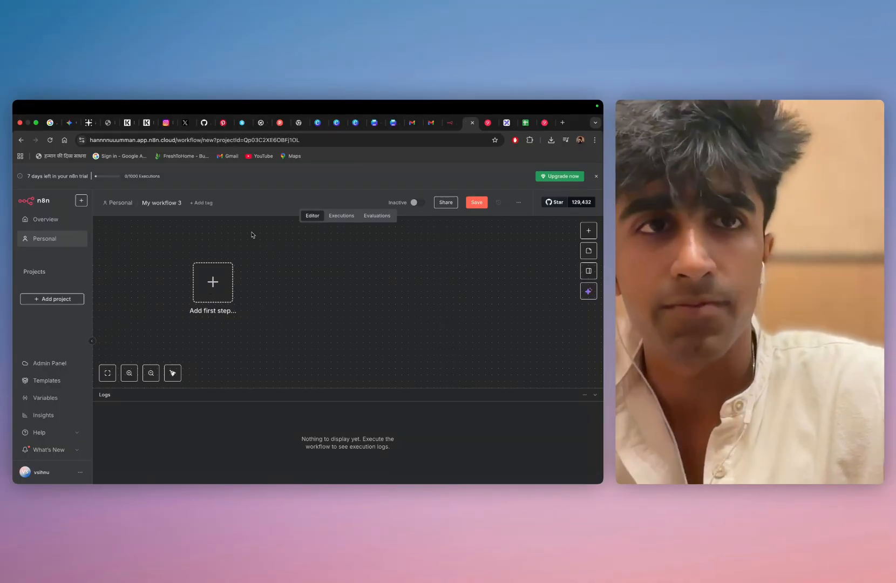
left_click(449, 122)
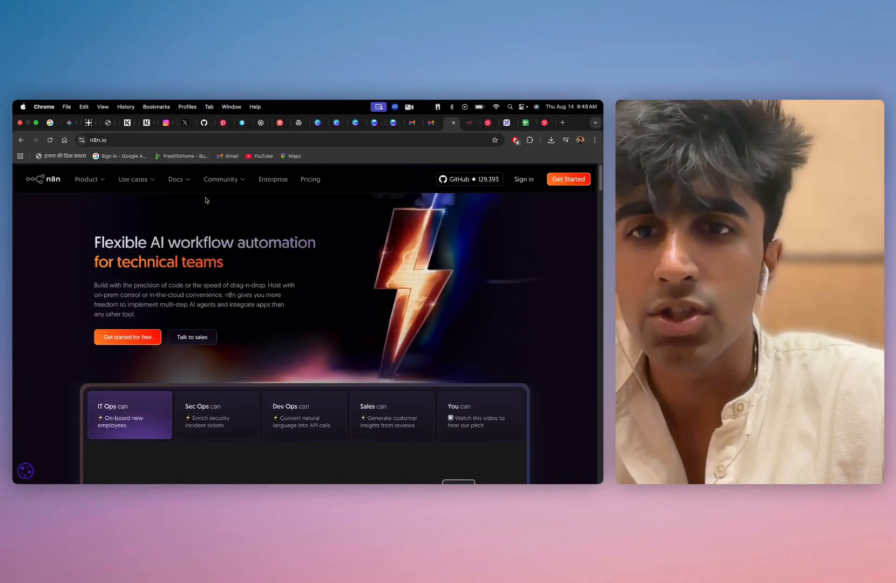
left_click(467, 123)
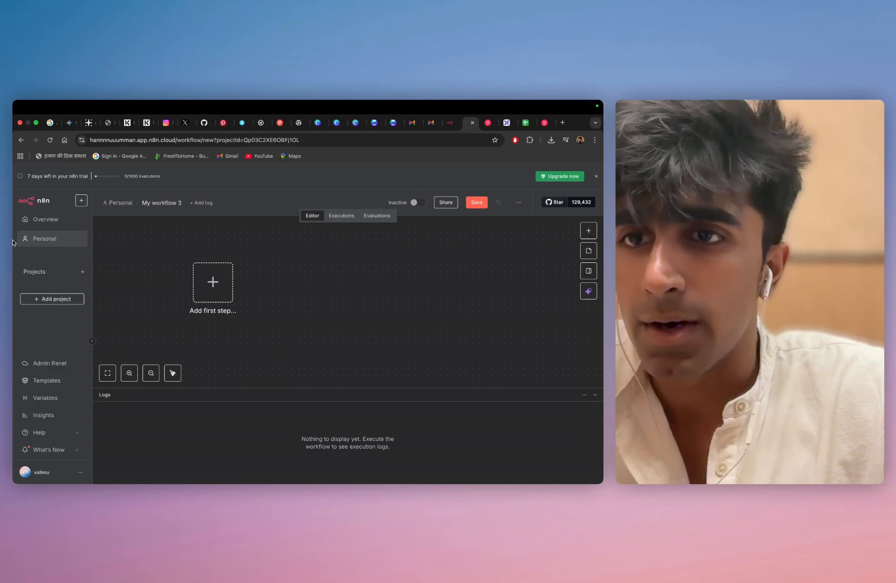
Leave the empty workflow without saving and open My workflow 2 from the overview
left_click(41, 219)
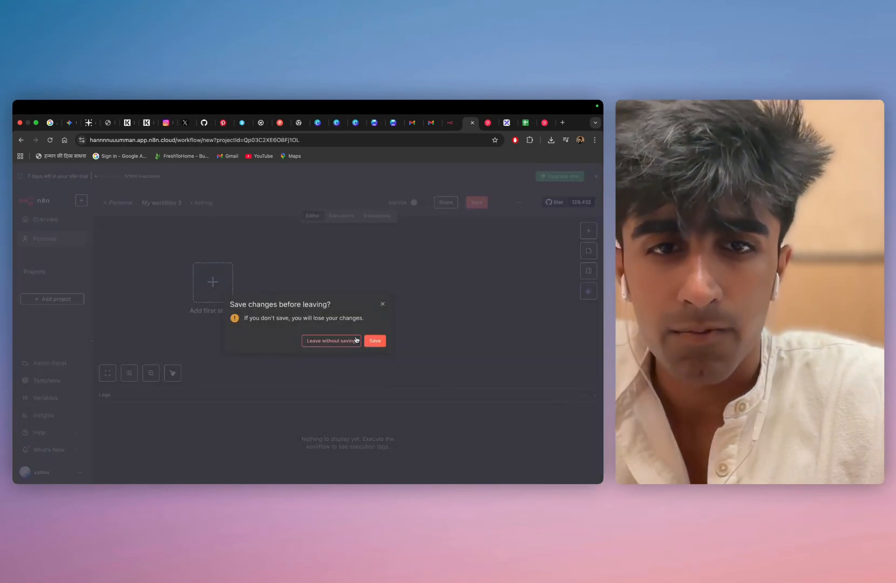
left_click(356, 340)
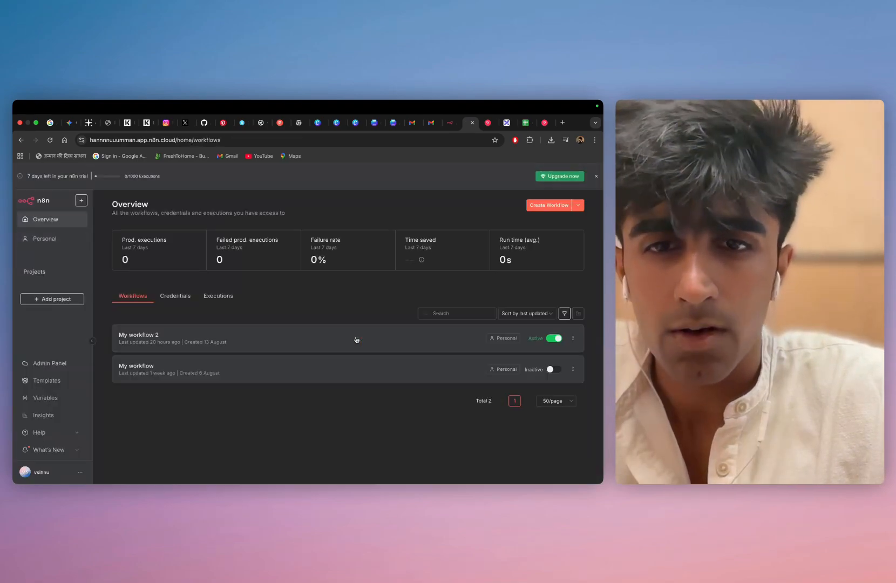
left_click(323, 344)
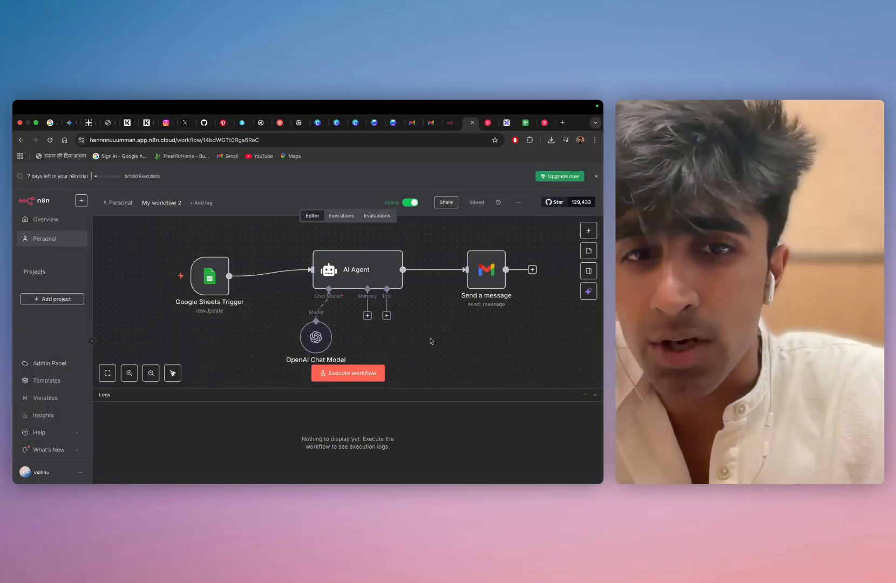
Execute My workflow 2, read the automatically sent email in Gmail and return to the workflow canvas
left_click(336, 380)
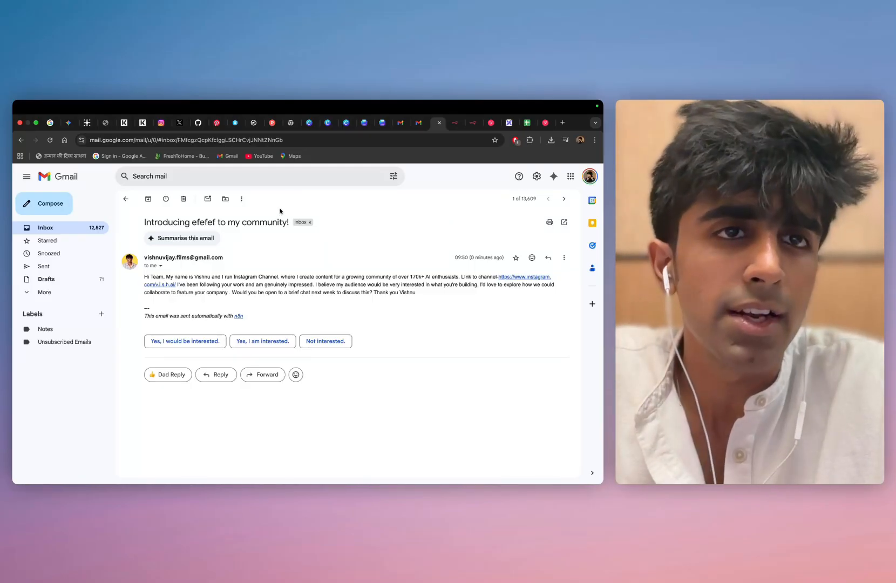
left_click(476, 122)
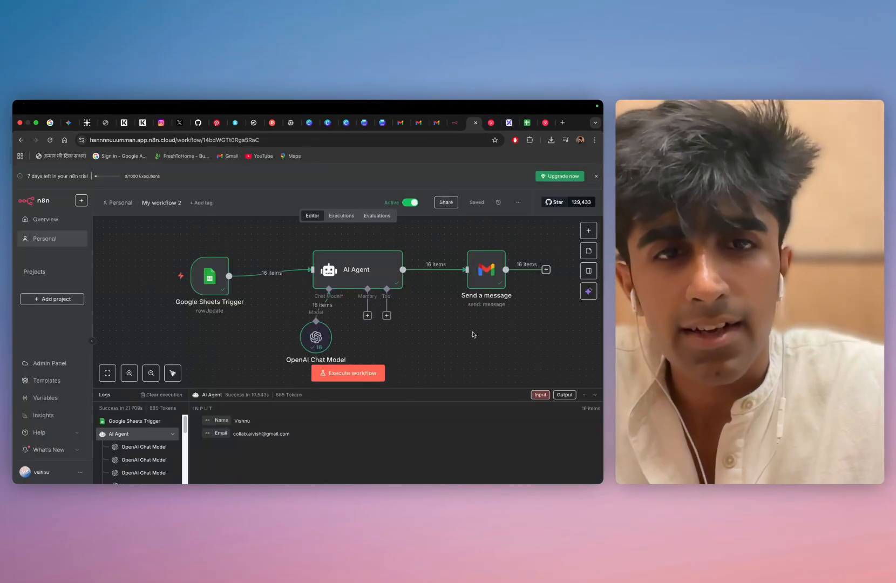
scroll(472, 335, "right", 1)
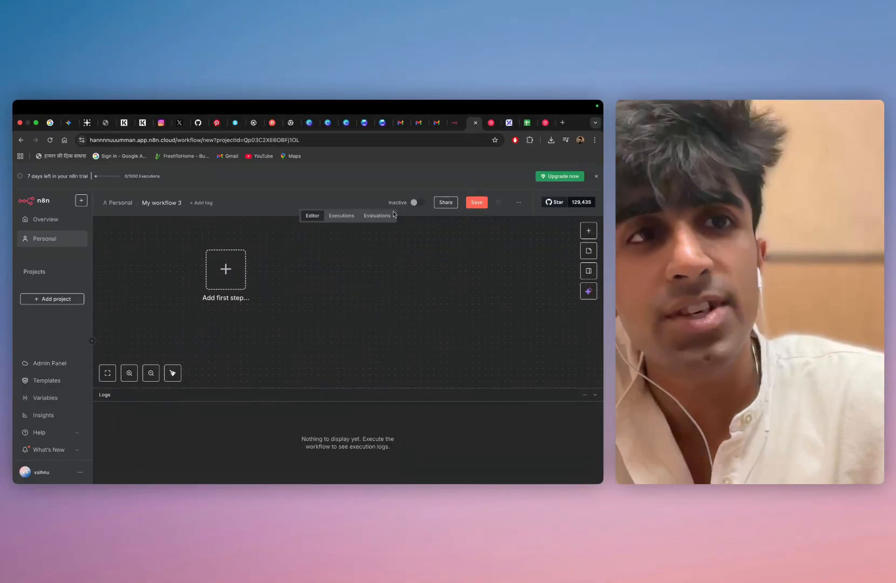
Examine the NAME and EMAIL columns of the demo cold spreadsheet and return to the new n8n workflow
left_click(528, 123)
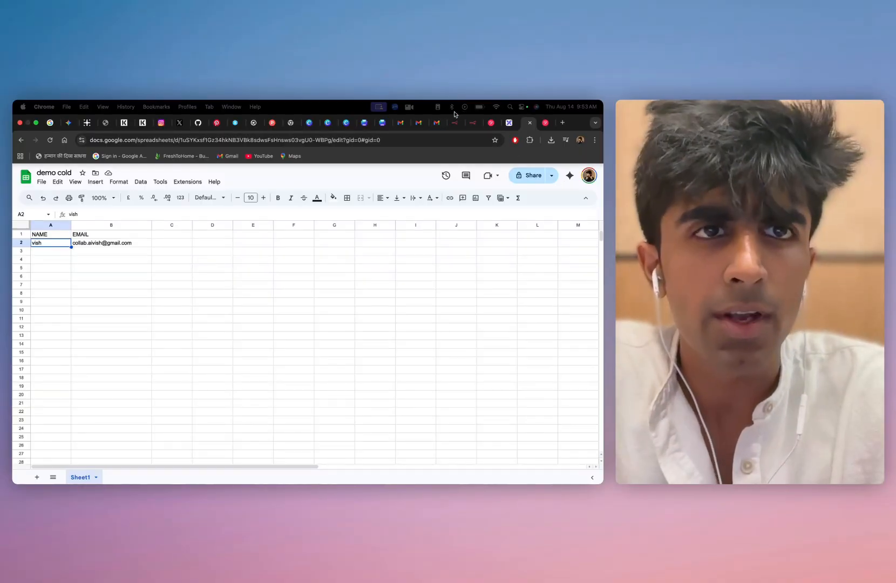
left_click(472, 122)
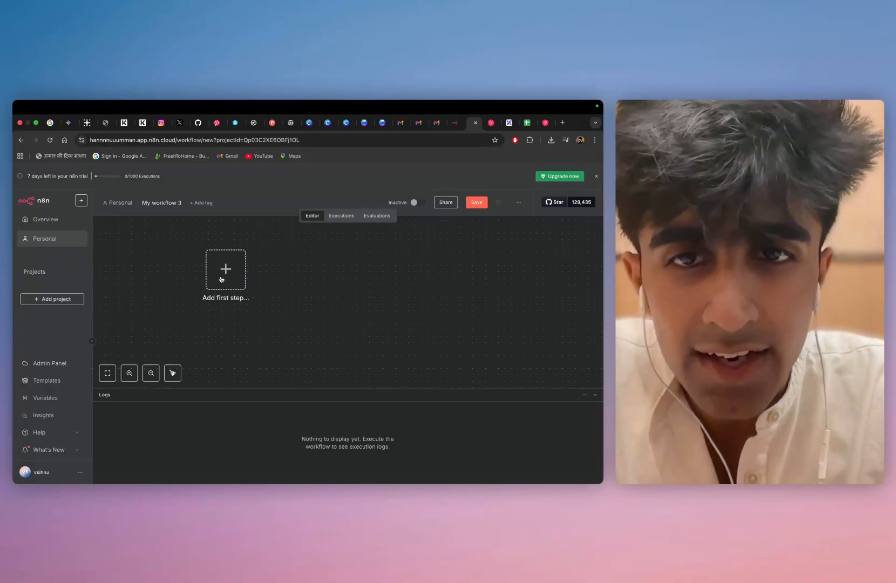
Add a Google Sheets app-event trigger as the first node, firing on row added or updated
left_click(223, 278)
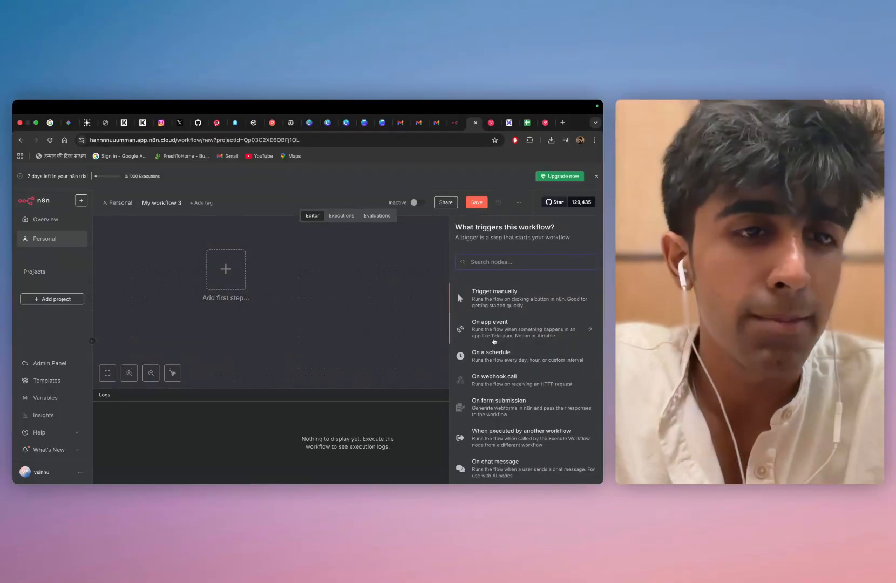
left_click(494, 341)
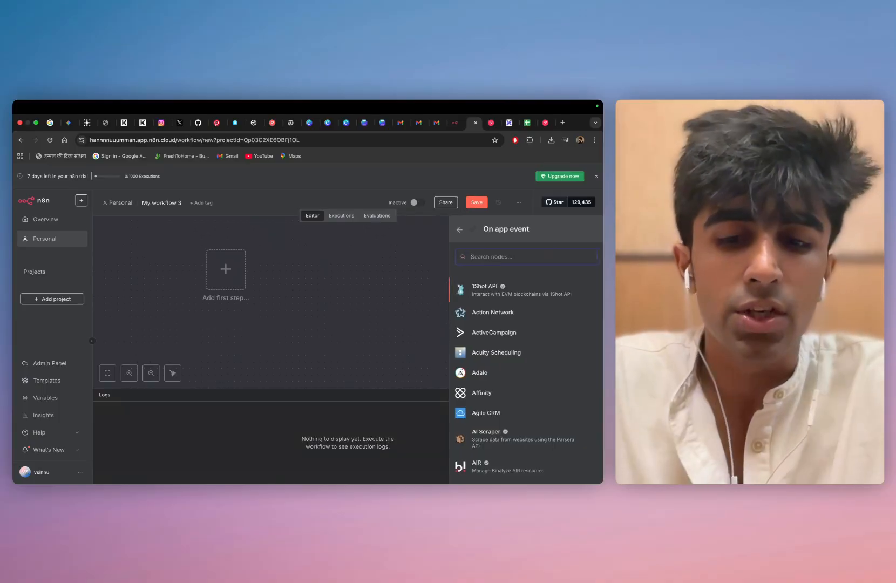
type("sheet")
left_click(494, 286)
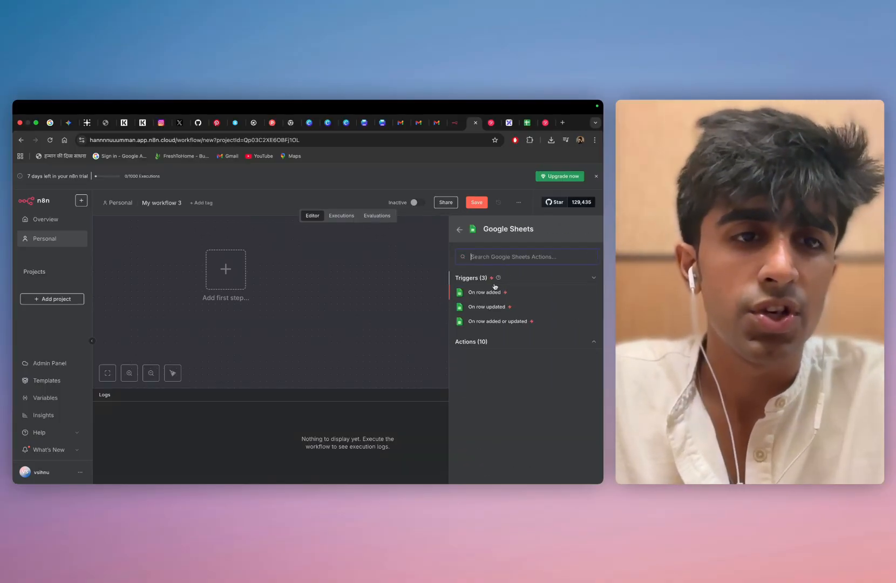
left_click(478, 321)
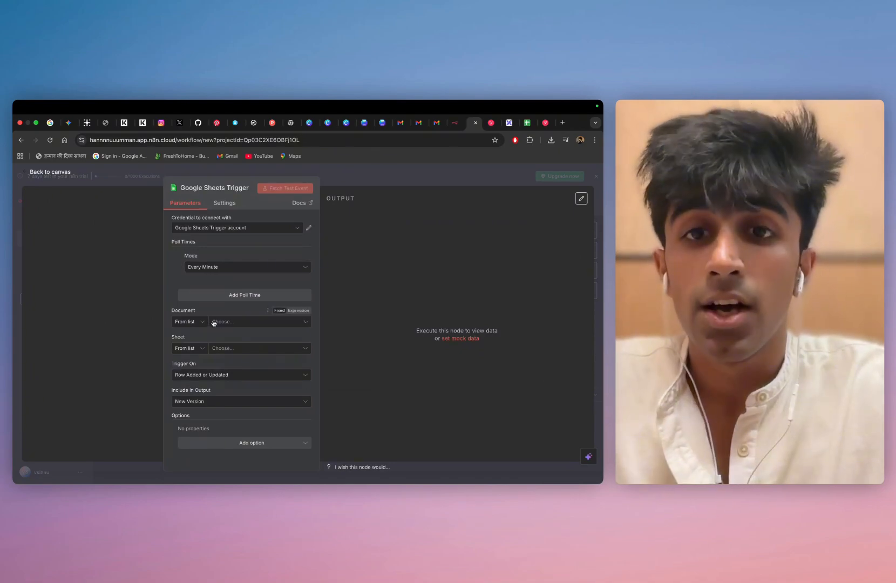
Set the trigger's document to demo cold and its sheet to Sheet1, fetch a test event and return to the canvas
left_click(213, 322)
left_click(190, 360)
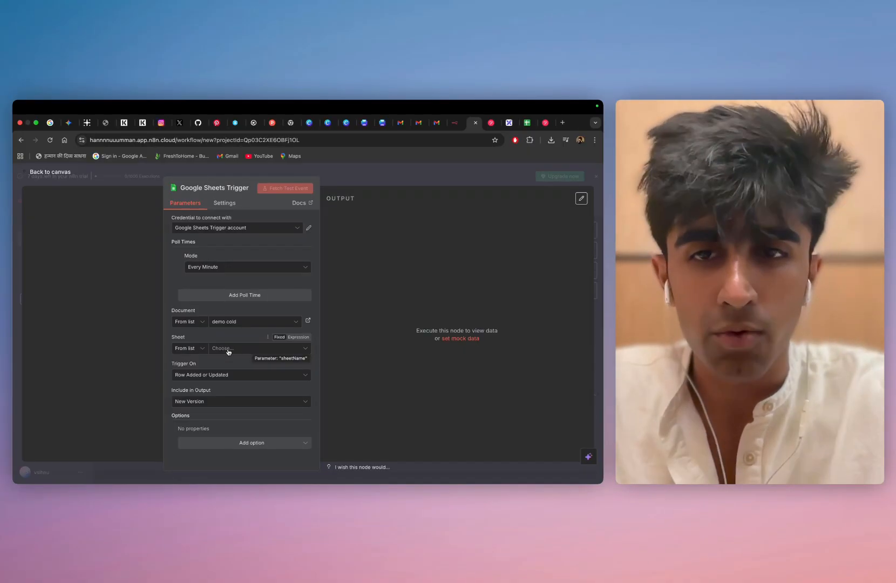
left_click(228, 349)
left_click(200, 366)
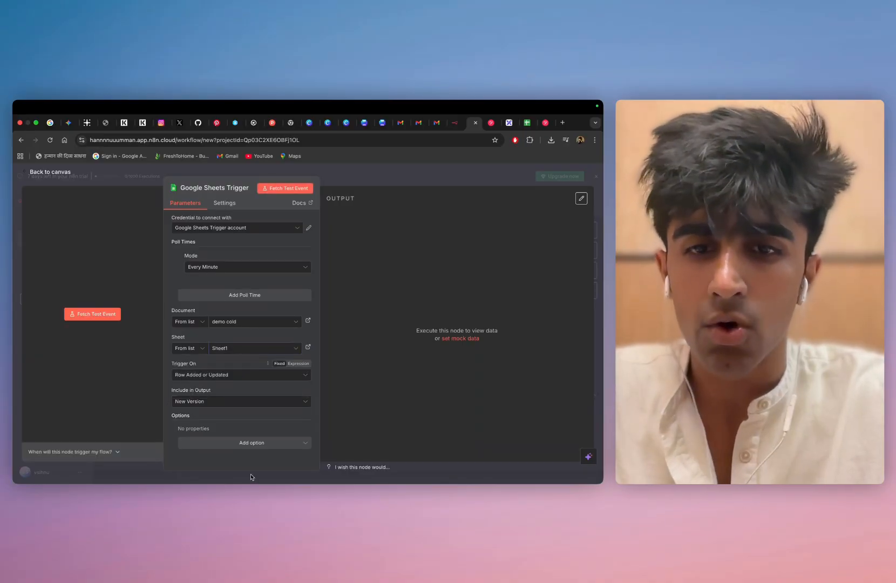
left_click(91, 314)
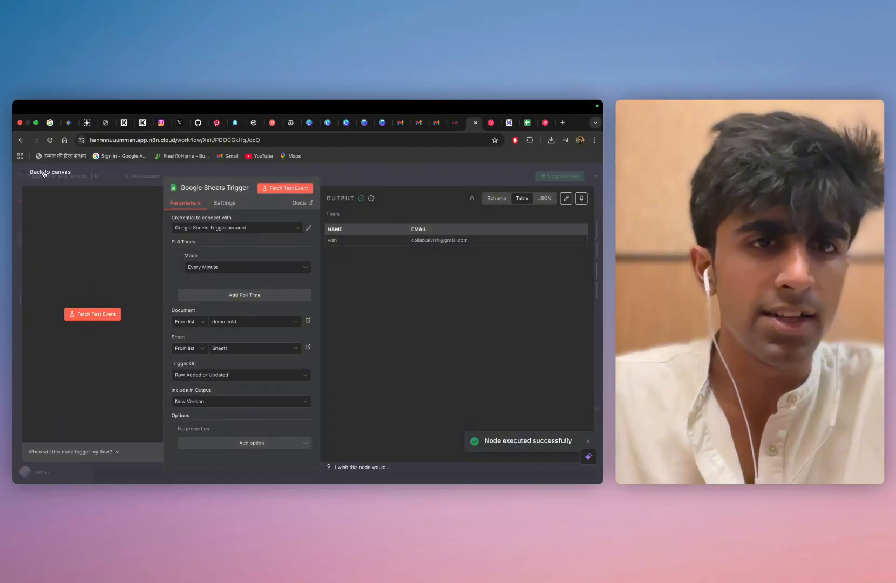
left_click(43, 173)
Add an AI Agent node after the Google Sheets Trigger and place it slightly closer to the trigger
left_click_drag(347, 302, 199, 277)
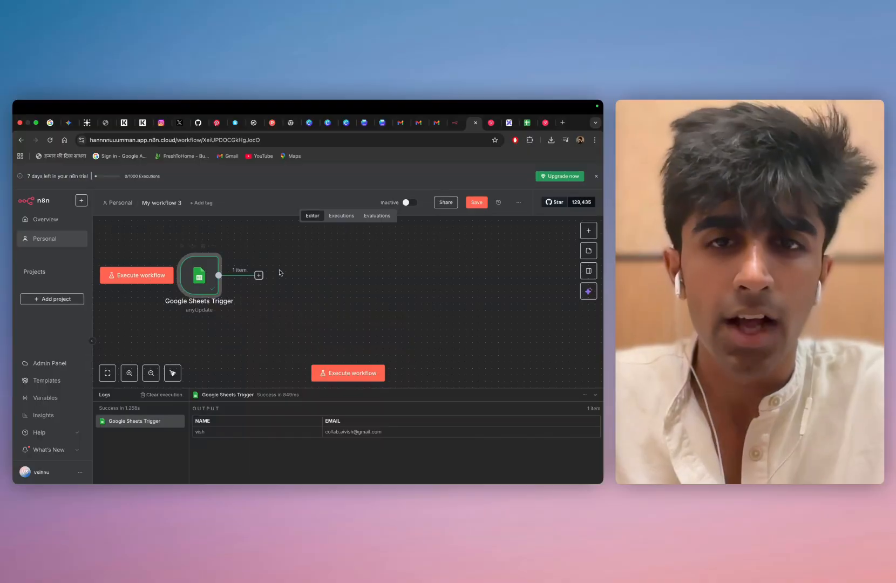
left_click(260, 275)
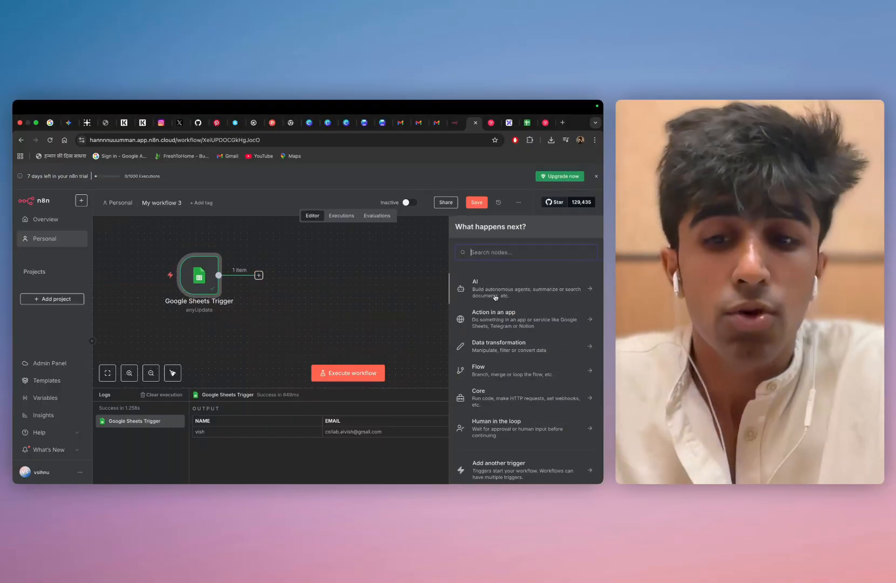
type("ai agen")
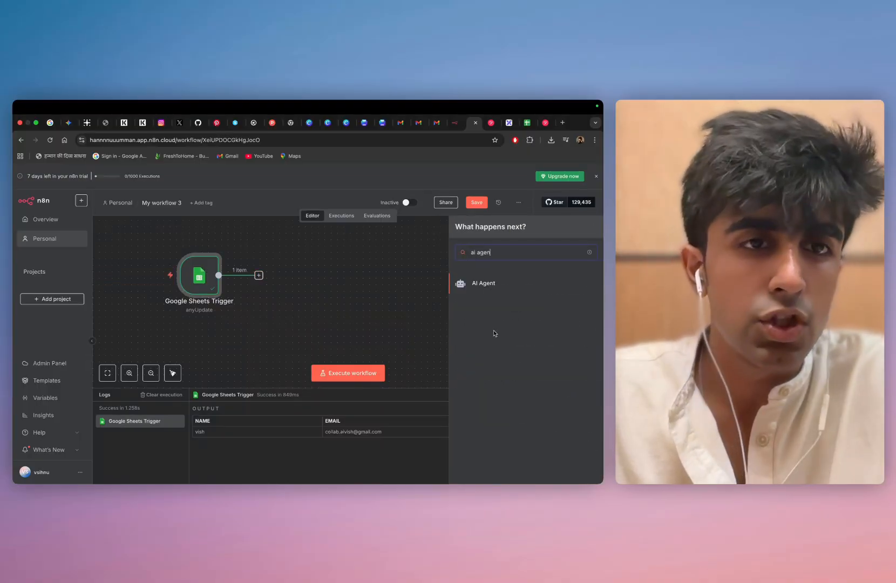
left_click(474, 285)
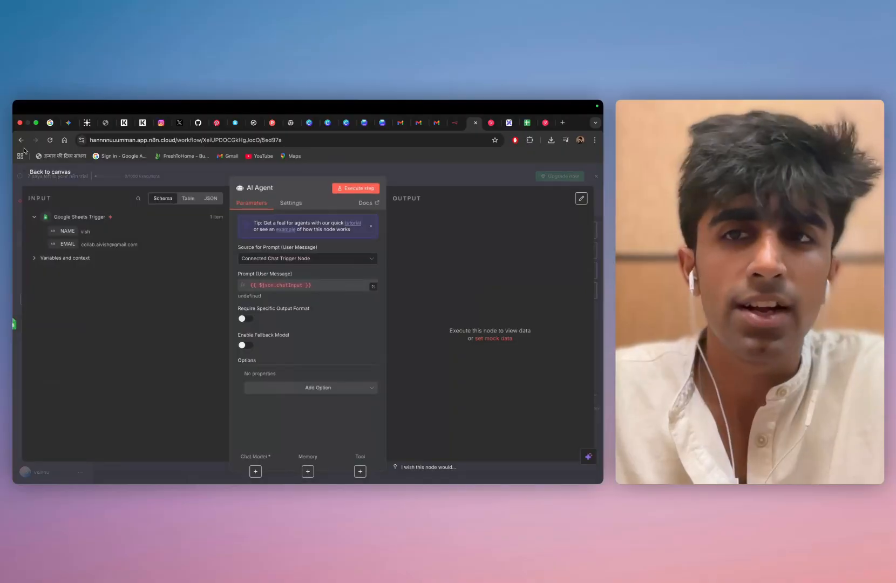
left_click(40, 173)
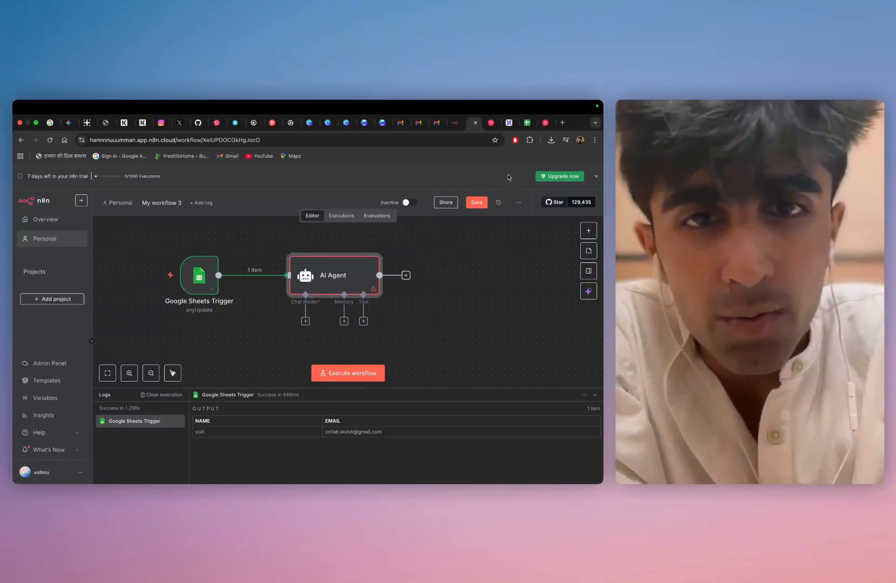
mouse_move(320, 255)
mouse_move(335, 278)
left_mouse_down()
mouse_move(345, 276)
mouse_move(324, 282)
left_mouse_up()
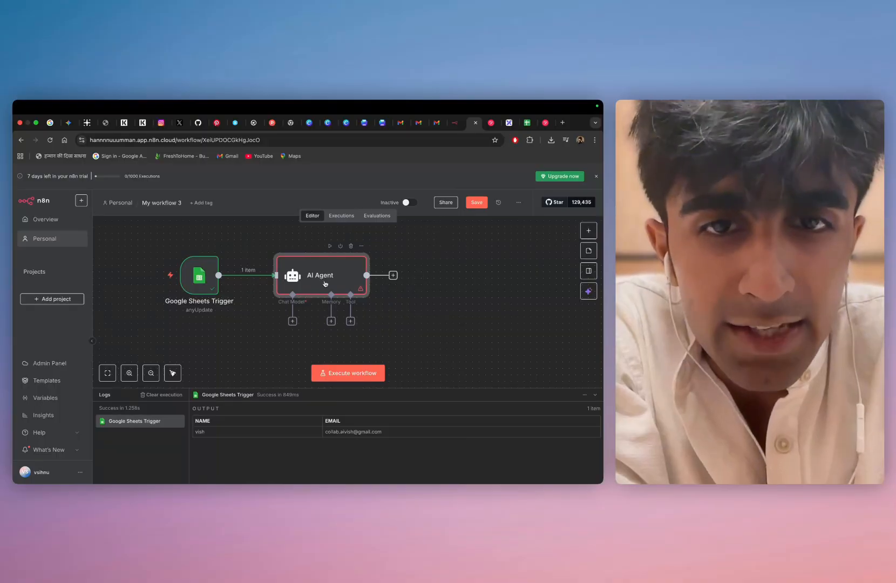
Attach an OpenAI Chat Model to the AI Agent, using the gpt-4.1-mini model, and return to the canvas
left_click(296, 323)
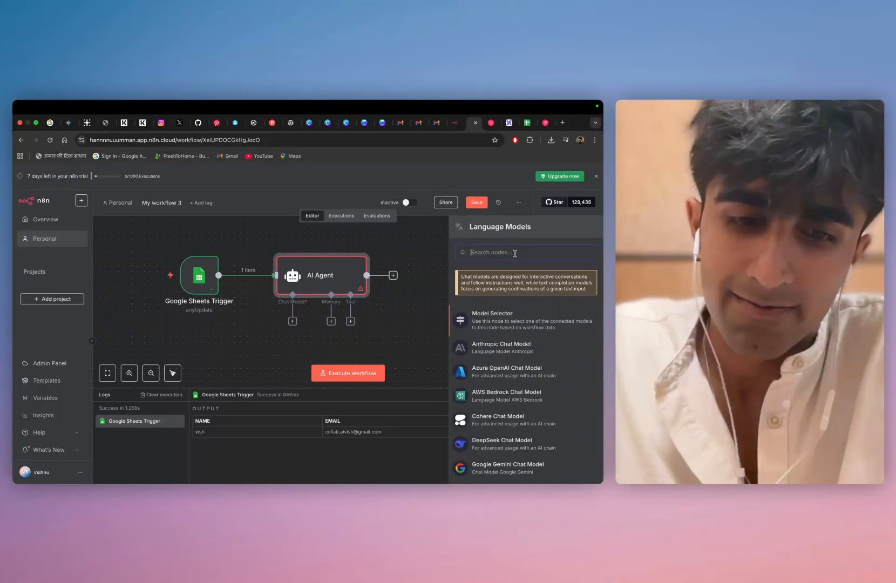
type("ope")
left_click(498, 286)
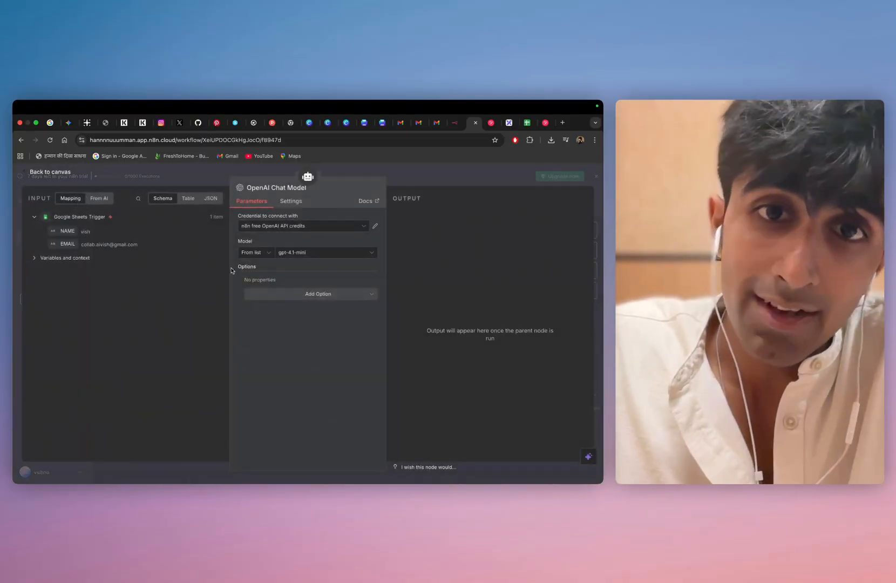
left_click(301, 253)
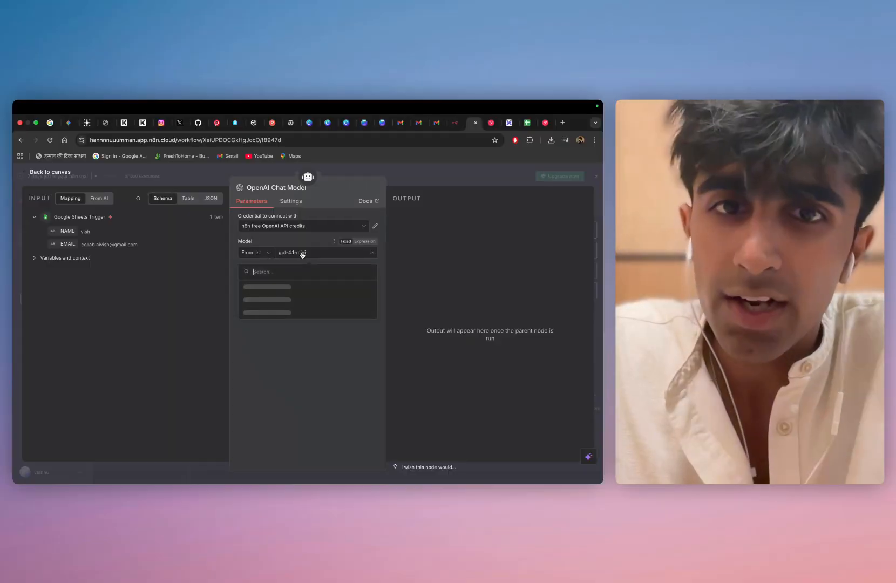
left_click(146, 317)
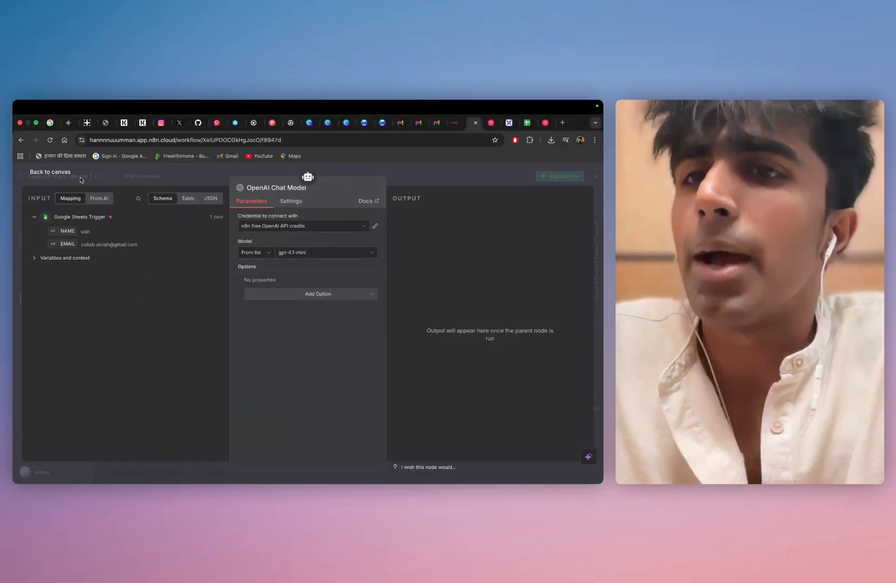
left_click(62, 174)
Arrange the canvas by placing the OpenAI Chat Model below the AI Agent and the Google Sheets Trigger farther from the agent
left_click_drag(233, 346, 268, 333)
mouse_move(316, 275)
left_mouse_down()
mouse_move(323, 256)
mouse_move(313, 274)
left_mouse_up()
left_click_drag(199, 276, 179, 269)
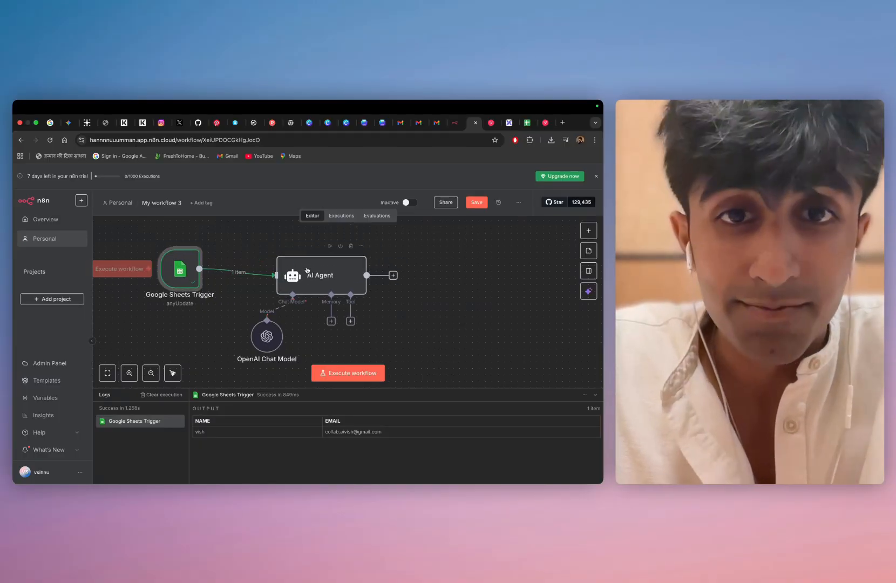
Align the AI Agent node level with the Google Sheets Trigger and place the OpenAI Chat Model closely beneath the agent
left_click_drag(307, 277, 301, 271)
mouse_move(267, 344)
left_mouse_down()
mouse_move(253, 356)
mouse_move(262, 344)
left_mouse_up()
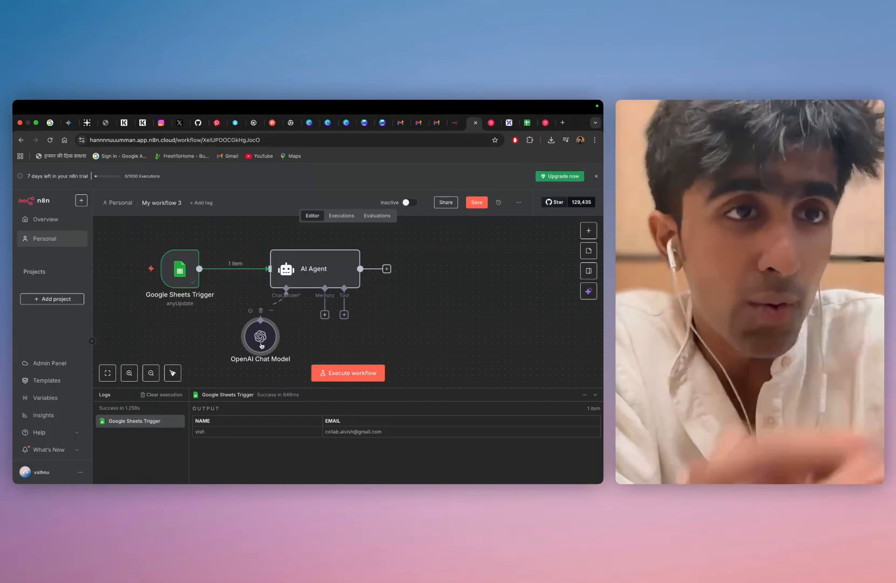
left_click_drag(258, 346, 265, 339)
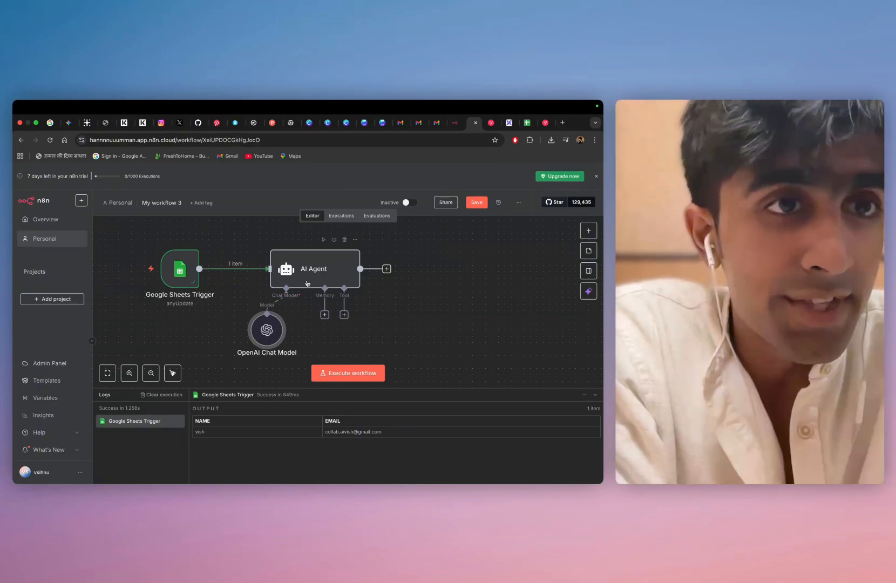
left_click(388, 269)
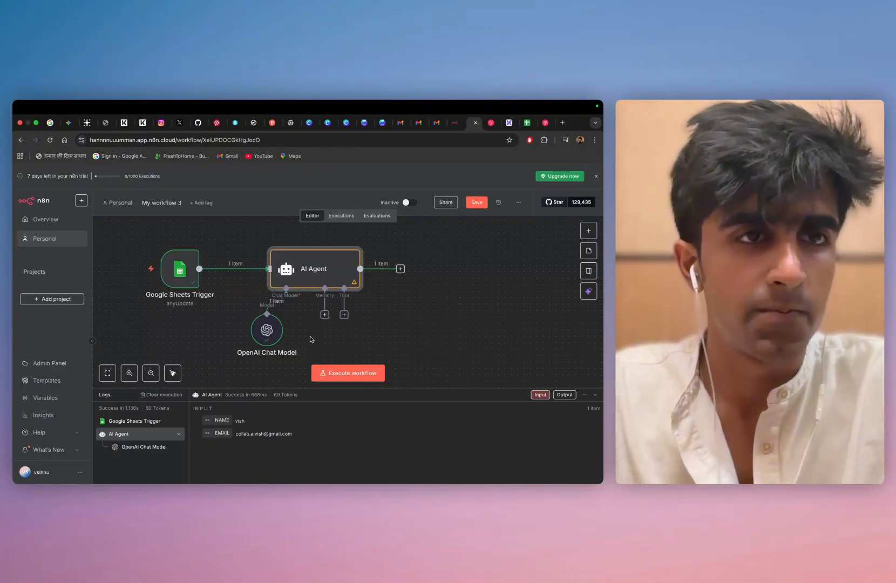
Set the AI Agent's prompt source to Define below and use the trigger's EMAIL field as the user message
double_click(334, 269)
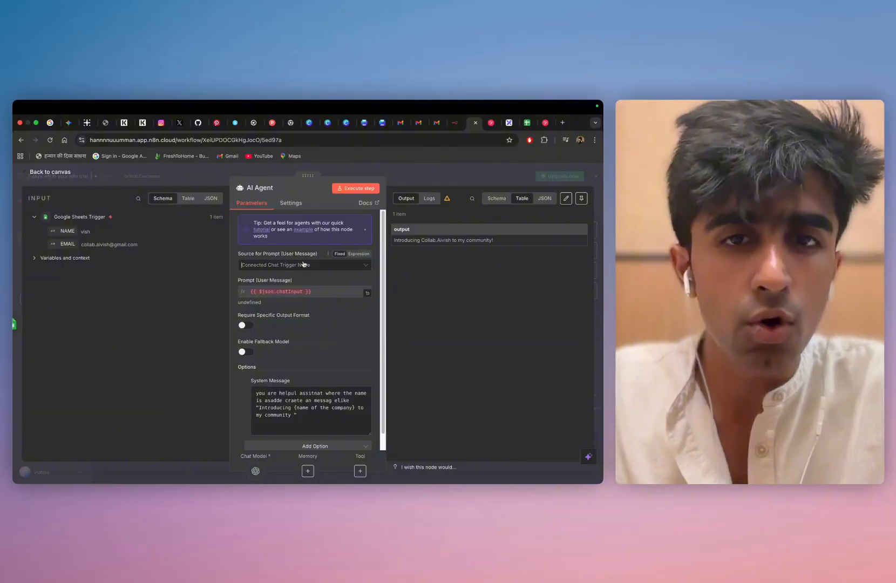
left_click(304, 265)
left_click(282, 306)
scroll(284, 303, "down", 1)
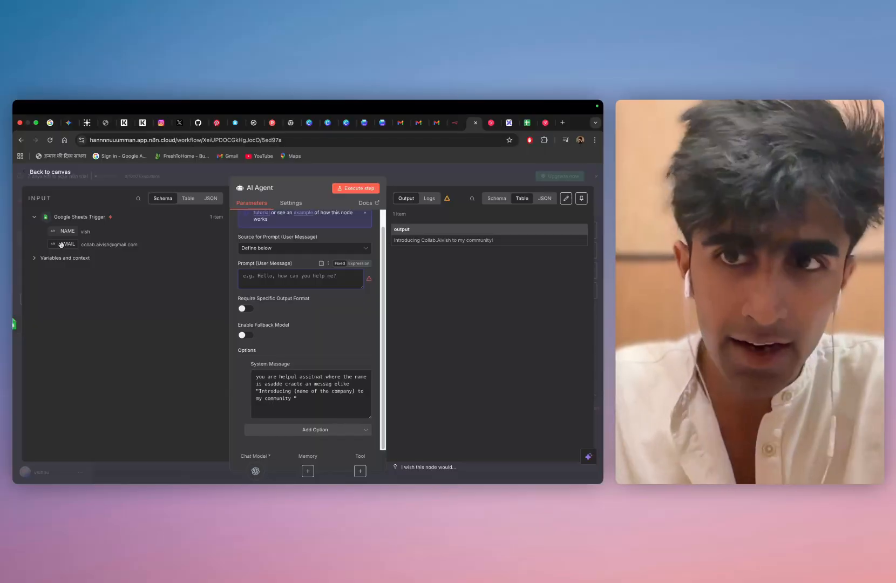
left_click_drag(65, 244, 270, 283)
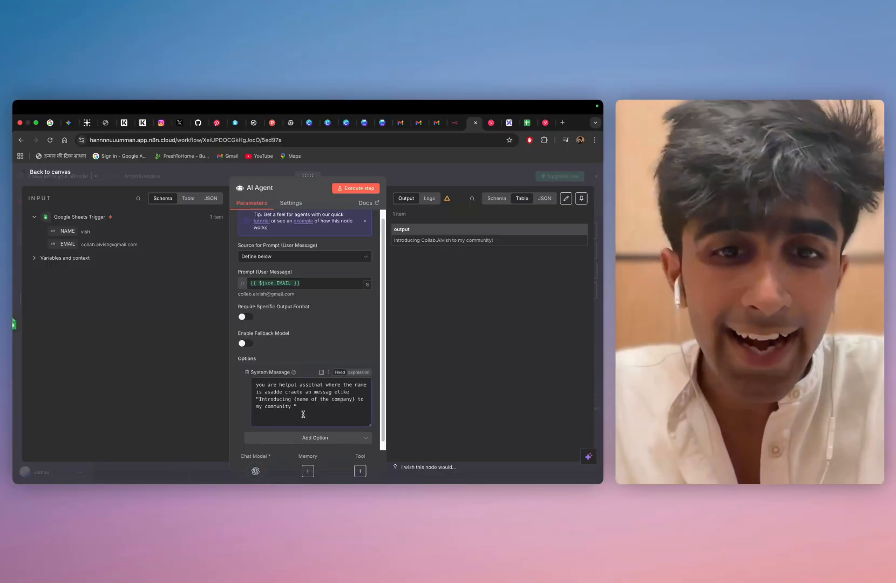
Clear the AI Agent's system message, check the additional options and paste the same instruction text back in
left_click(307, 410)
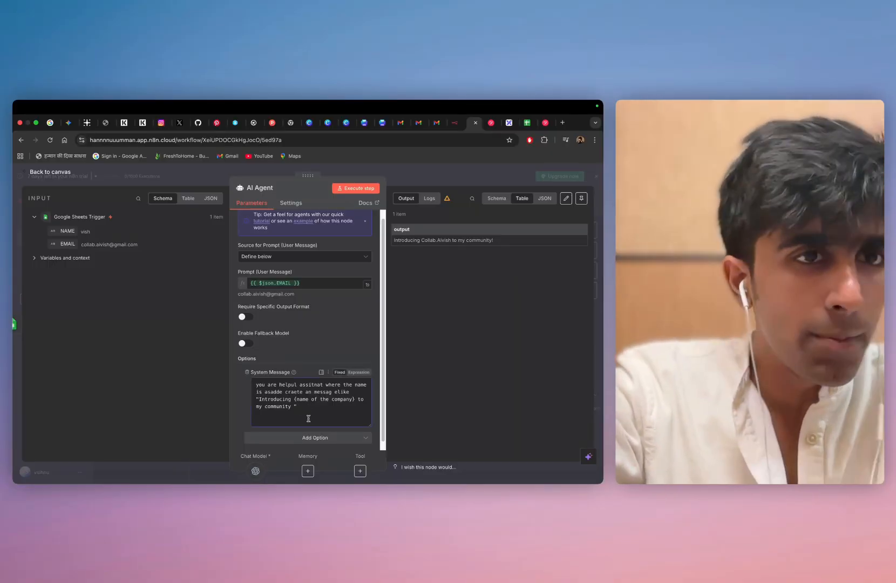
scroll(284, 394, "up", 3)
scroll(284, 394, "down", 3)
left_click_drag(300, 413, 231, 375)
key("super+c")
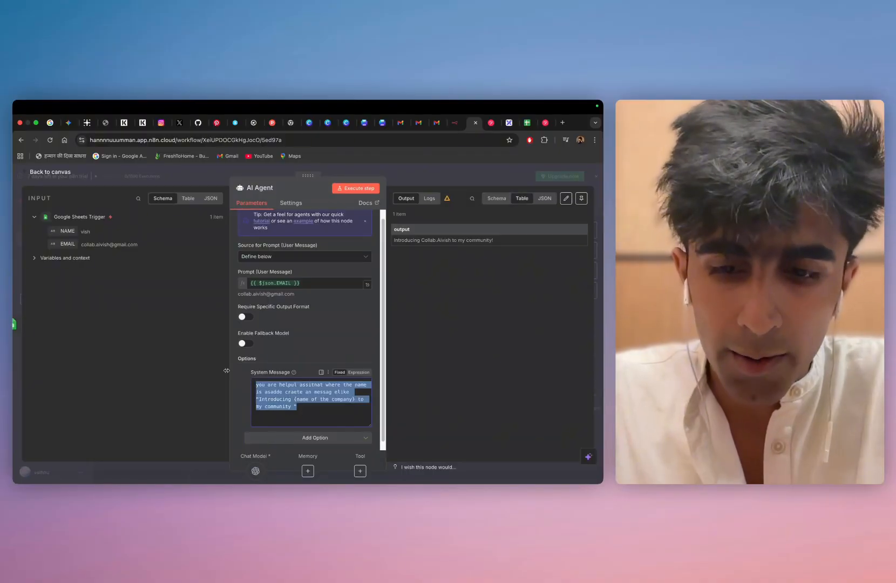
key("BackSpace")
left_click(326, 439)
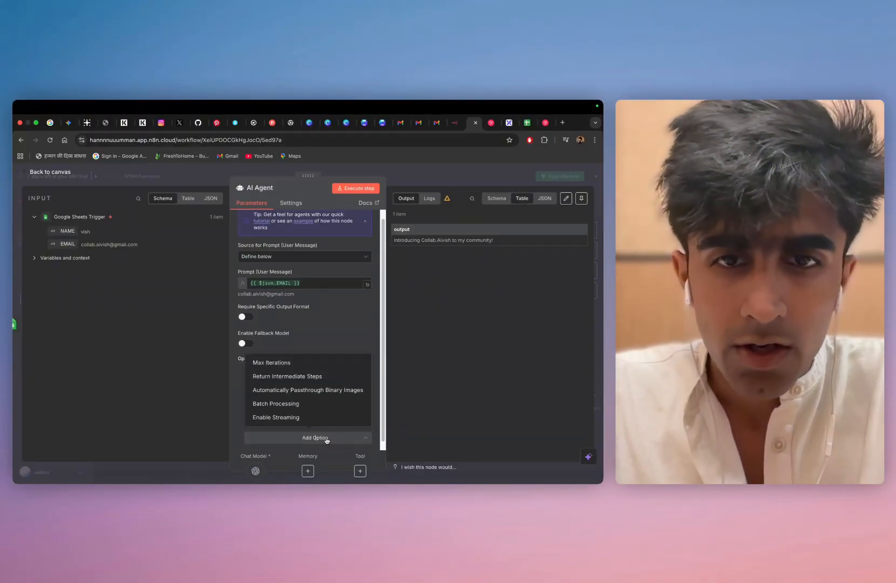
left_click(326, 440)
left_click(325, 439)
left_click(217, 399)
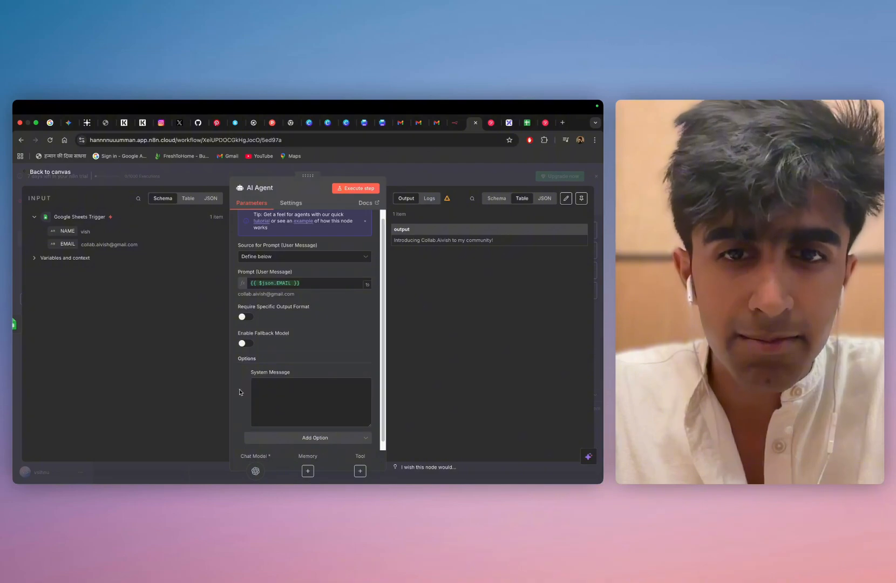
scroll(285, 397, "down", 1)
left_click(284, 377)
key("super+v")
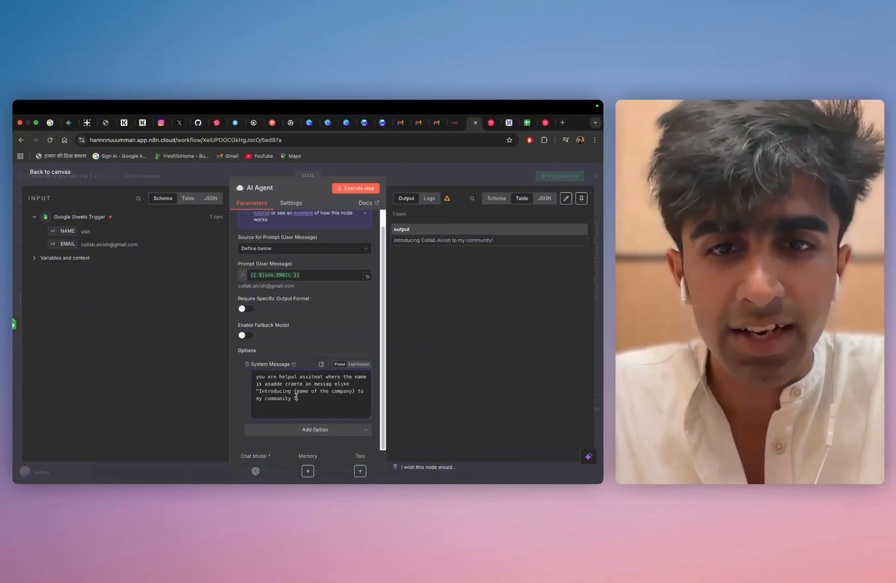
Correct the system message wording to "message like" and test the AI Agent step, returning to the canvas
left_click(335, 385)
key("BackSpace")
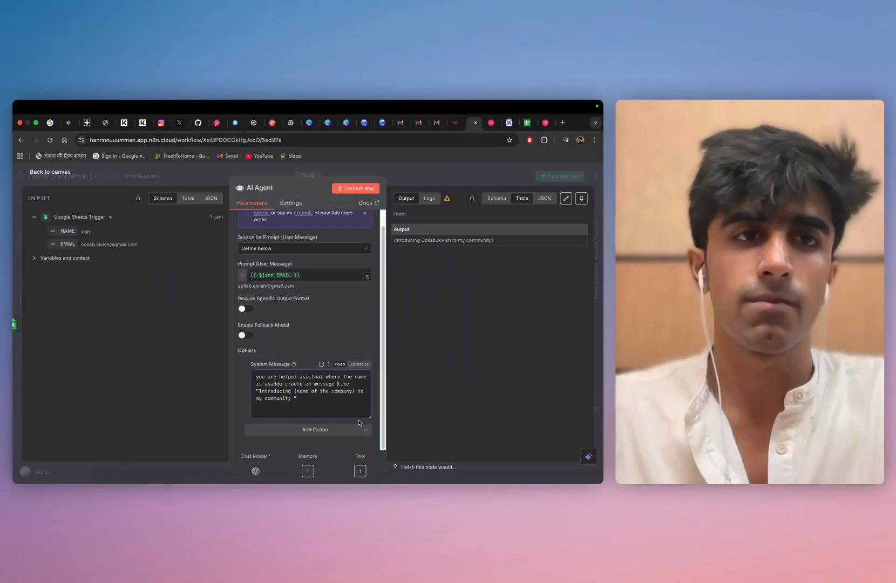
left_click(356, 190)
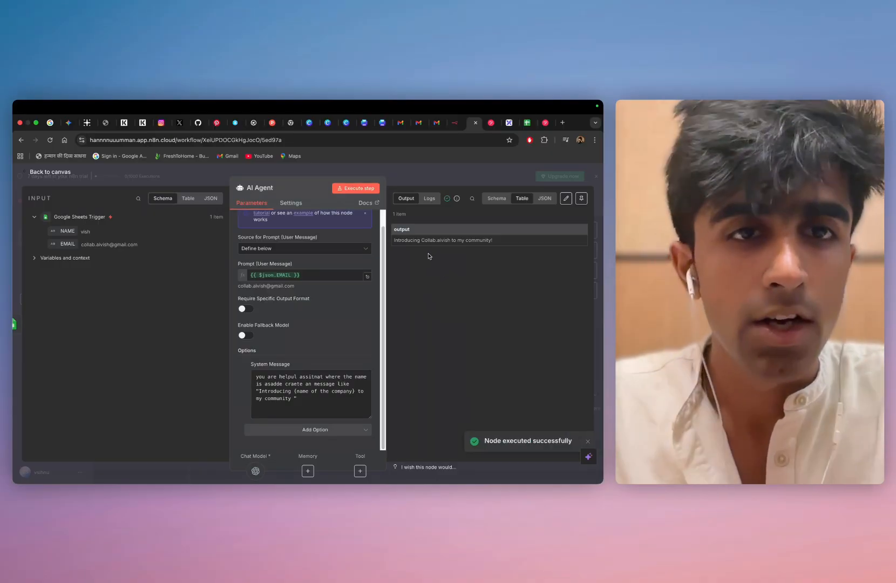
left_click_drag(421, 240, 451, 240)
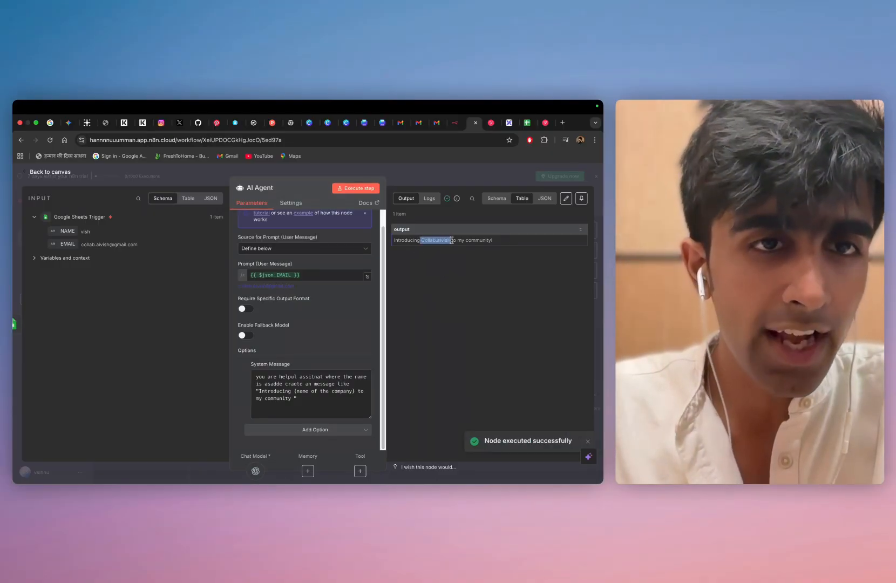
left_click(451, 278)
left_click(51, 174)
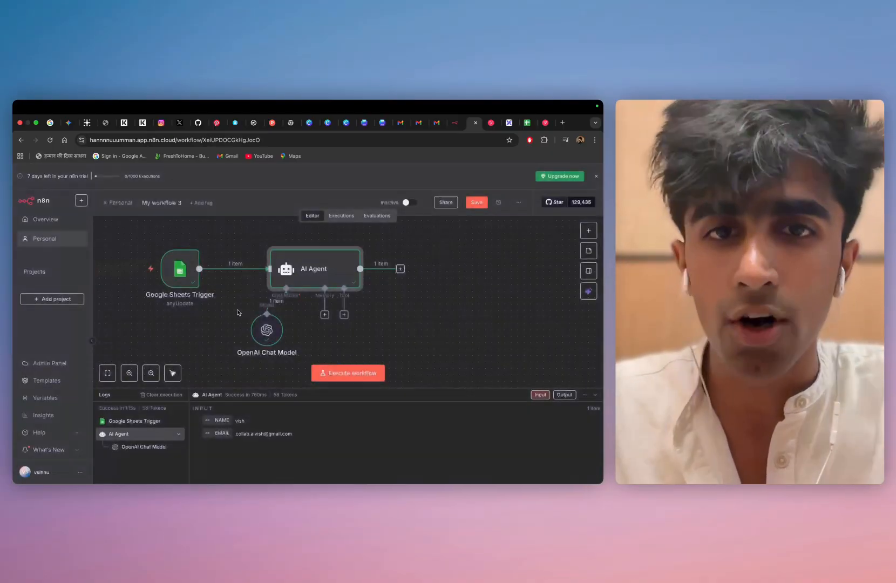
Add a Gmail node with the Send a message action after the AI Agent
left_click(386, 270)
type("em")
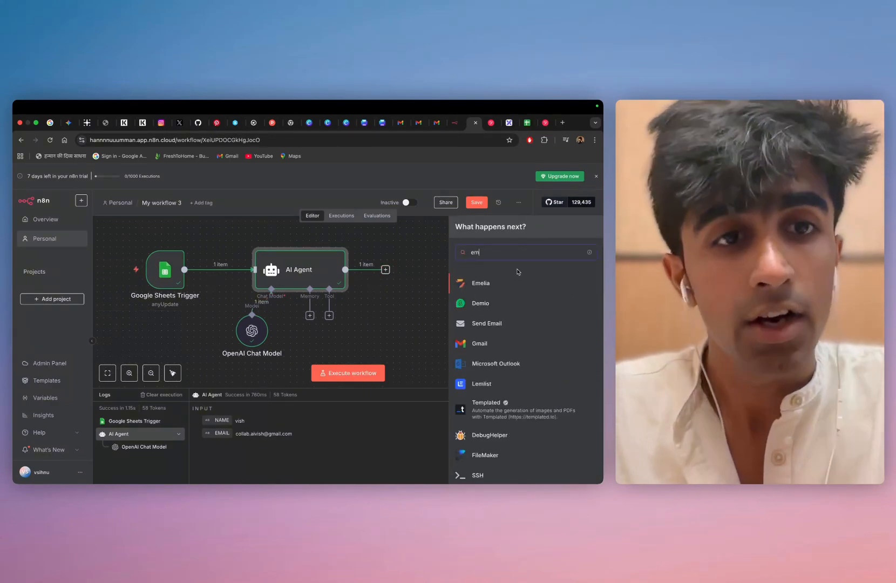
left_click(479, 340)
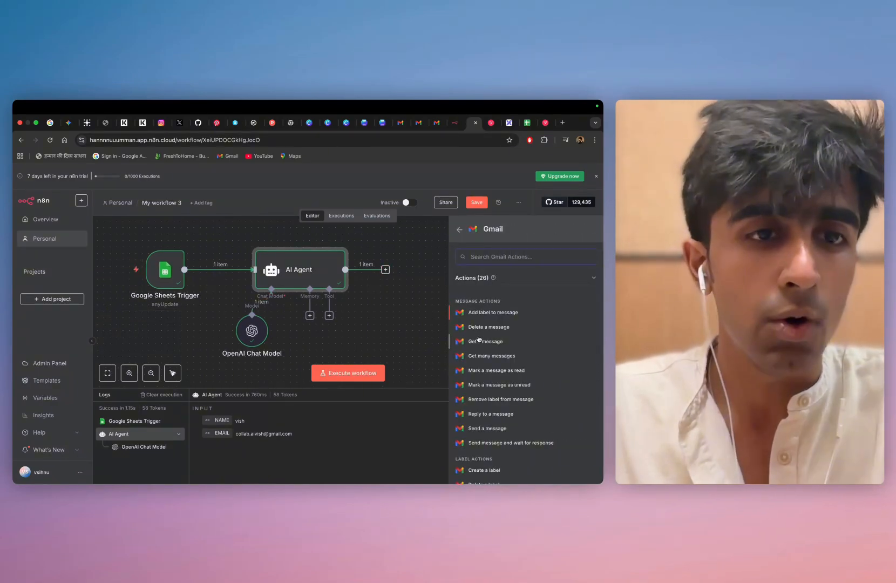
left_click(483, 430)
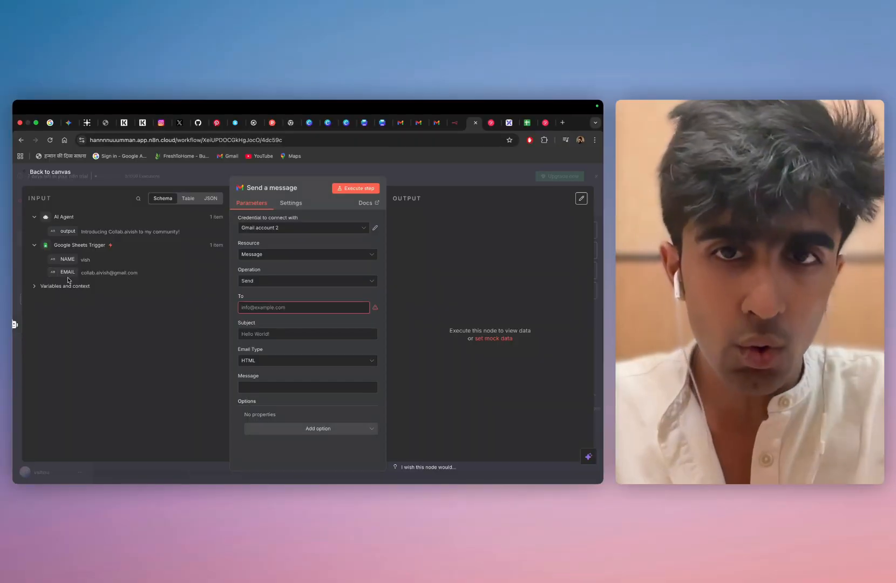
Map the Gmail recipient to the Google Sheets Trigger's EMAIL field and the subject to the AI Agent's output
left_click(34, 246)
left_click(34, 245)
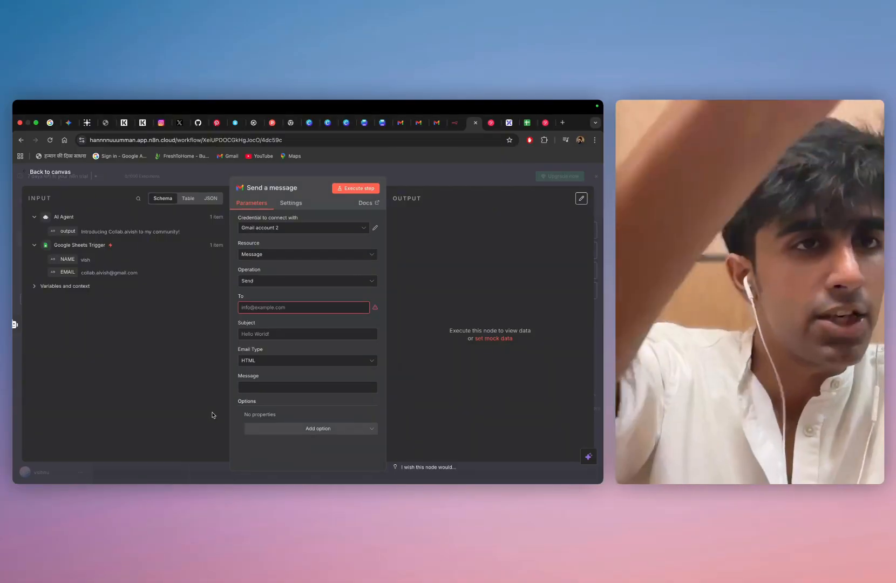
left_click_drag(68, 272, 262, 306)
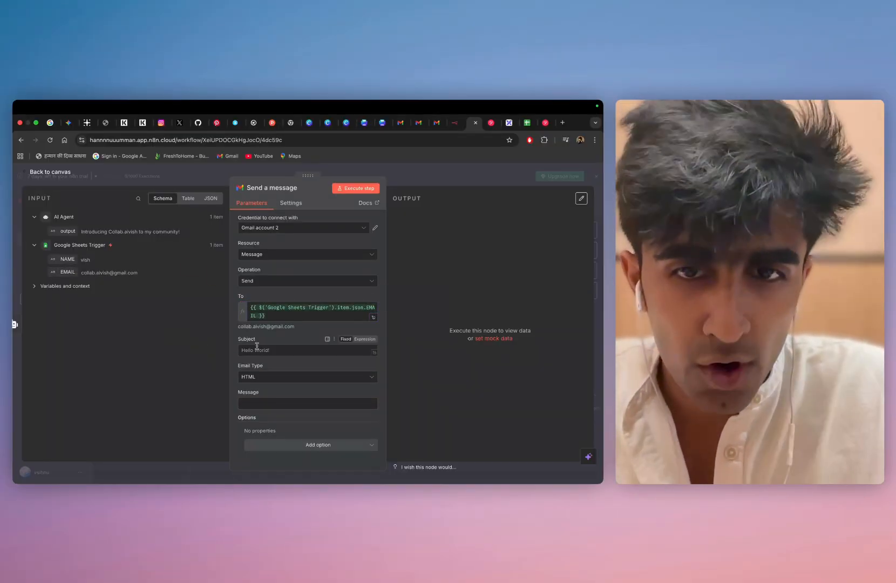
left_click_drag(63, 232, 252, 349)
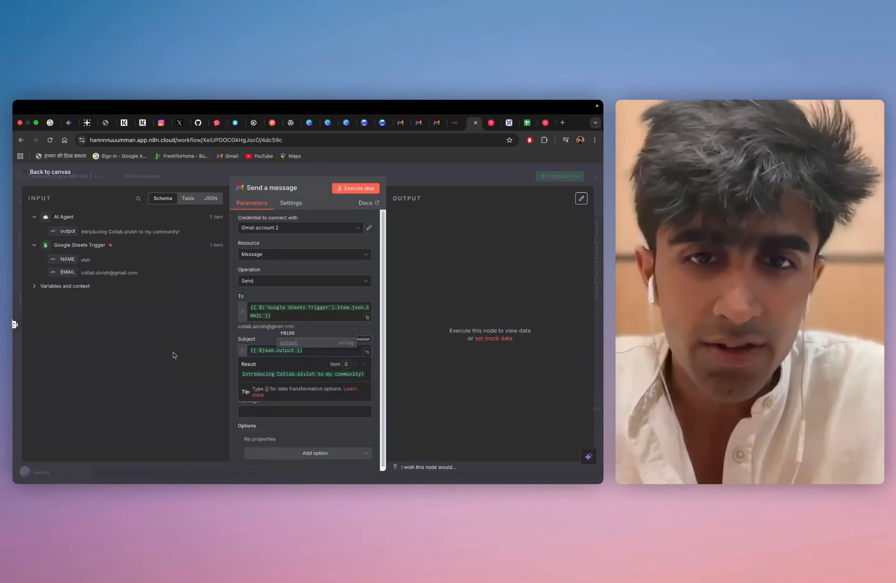
left_click(174, 356)
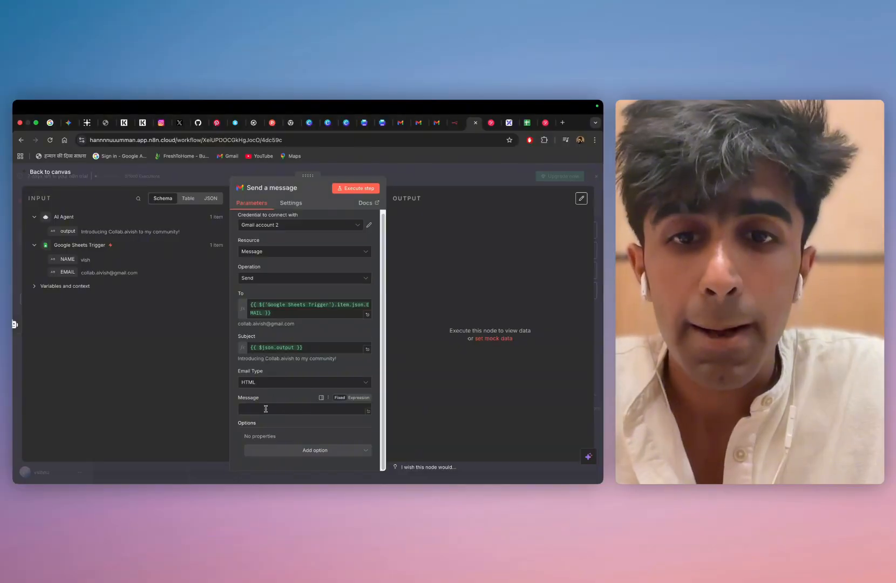
Enter the email message "hello team , Love teh work what yiu gusy are doing but i see a scope of collaobartion to help you in xyz service"
left_click(266, 409)
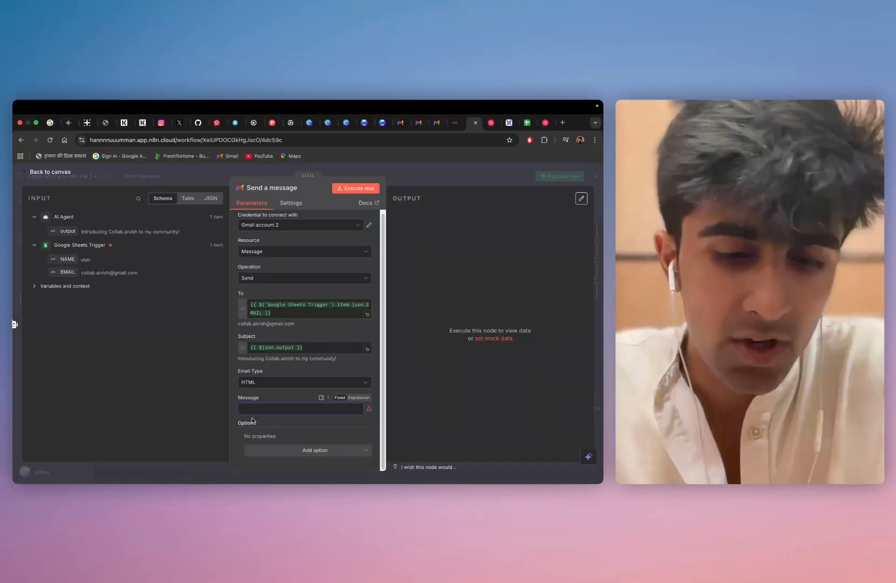
type("he")
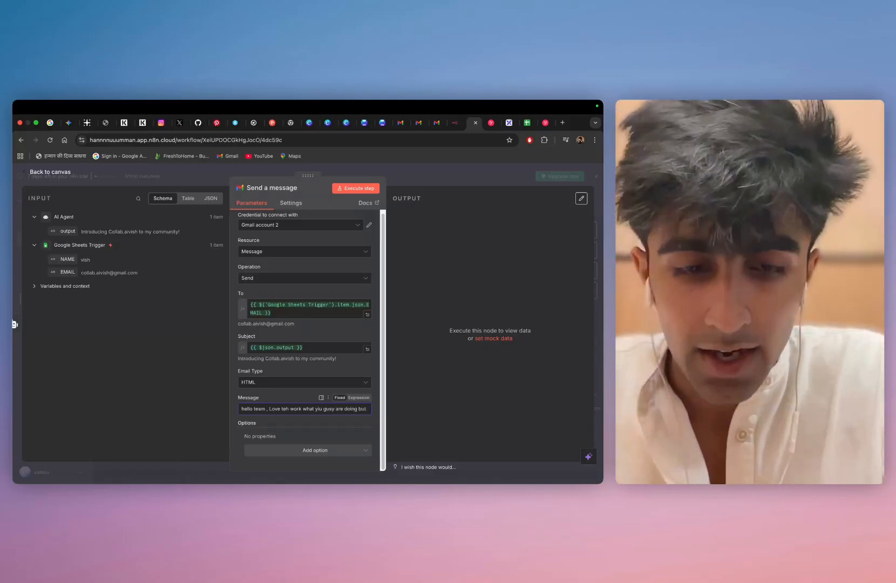
type("see")
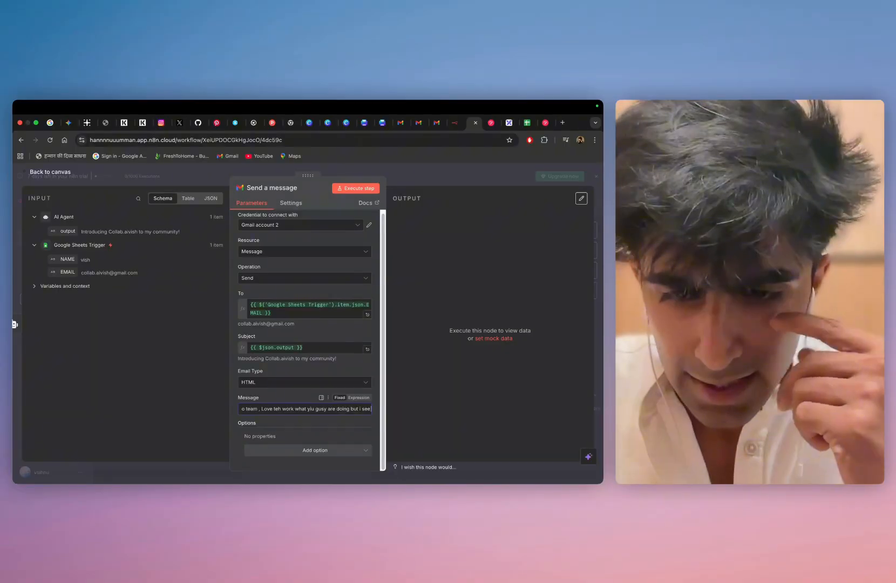
type(" a s")
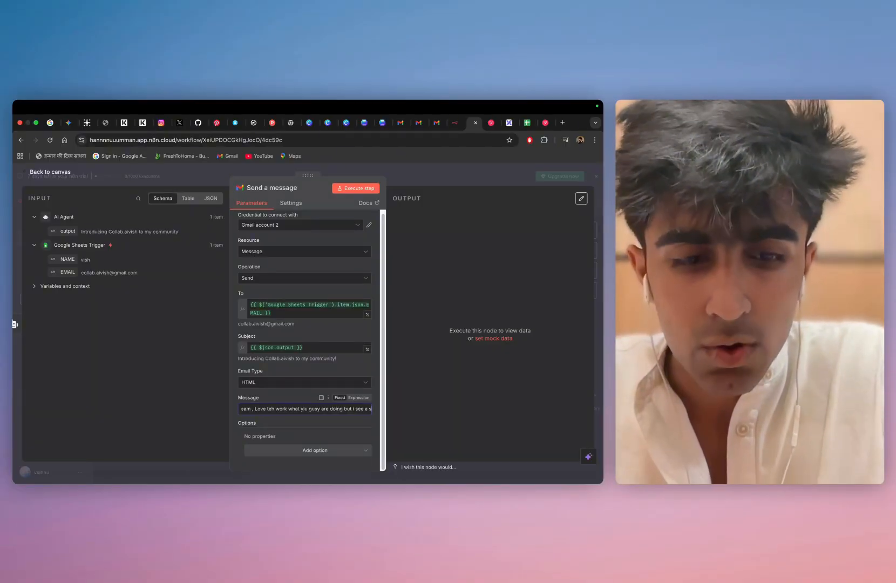
type("cope of co")
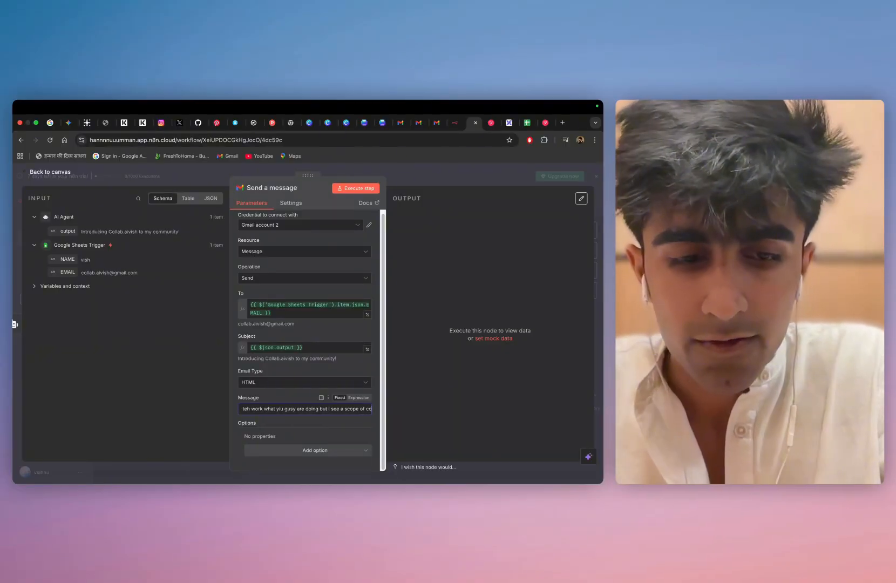
type("llabobartion to he")
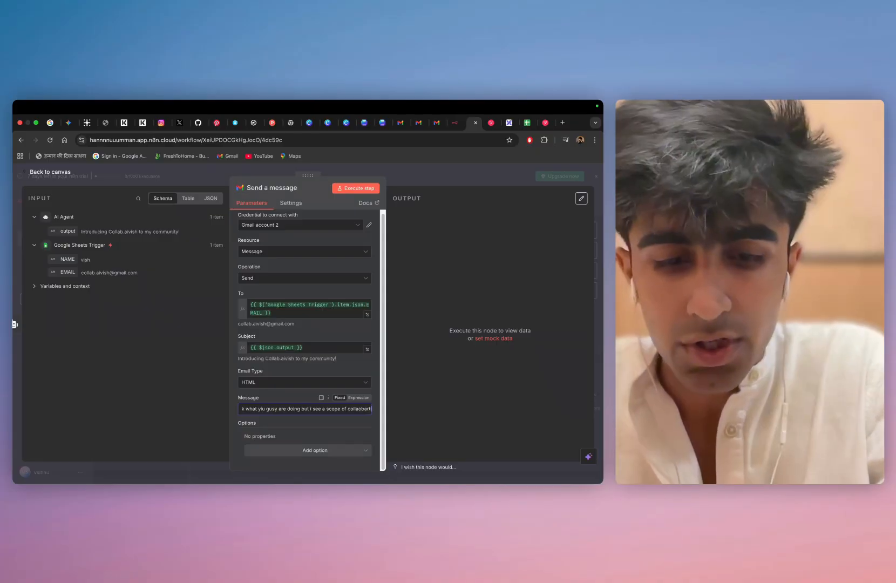
type("lp yo")
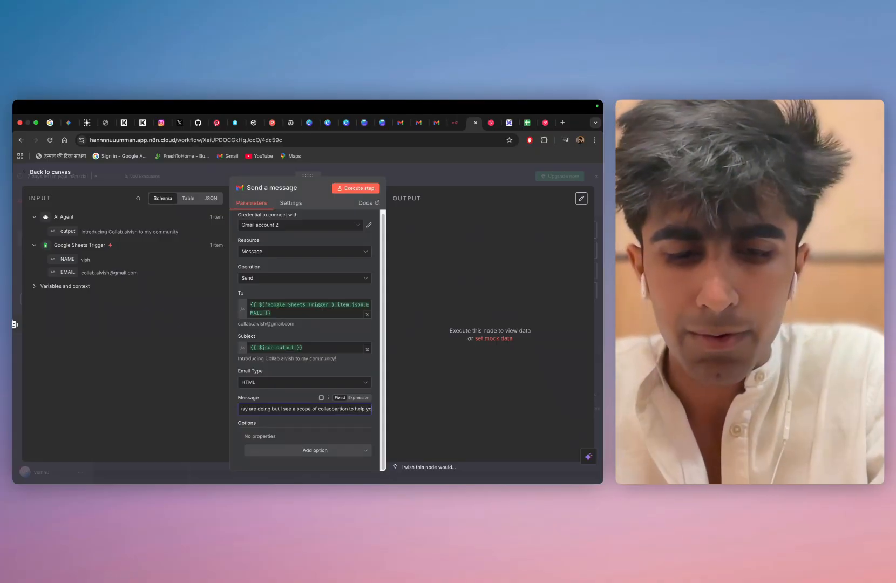
type("u in xyz")
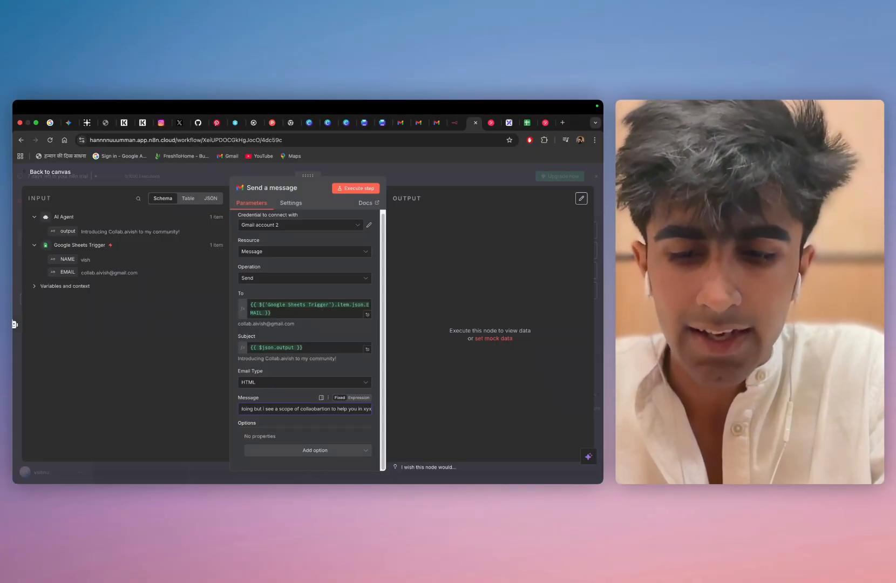
type(" service")
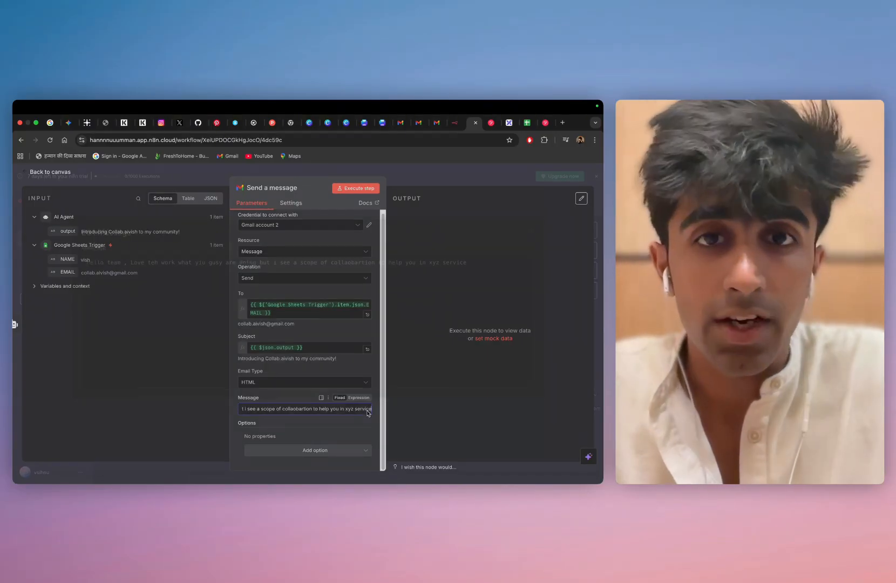
left_click(369, 411)
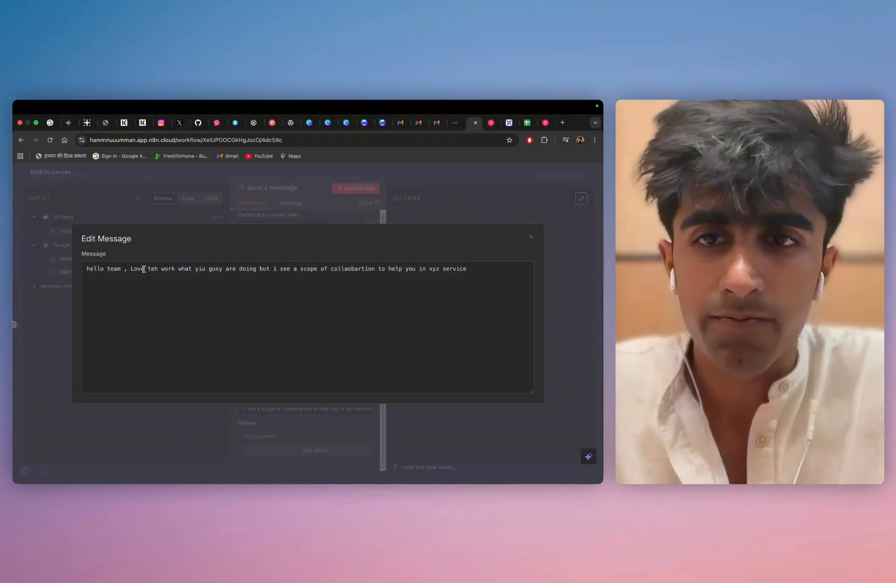
left_click(69, 219)
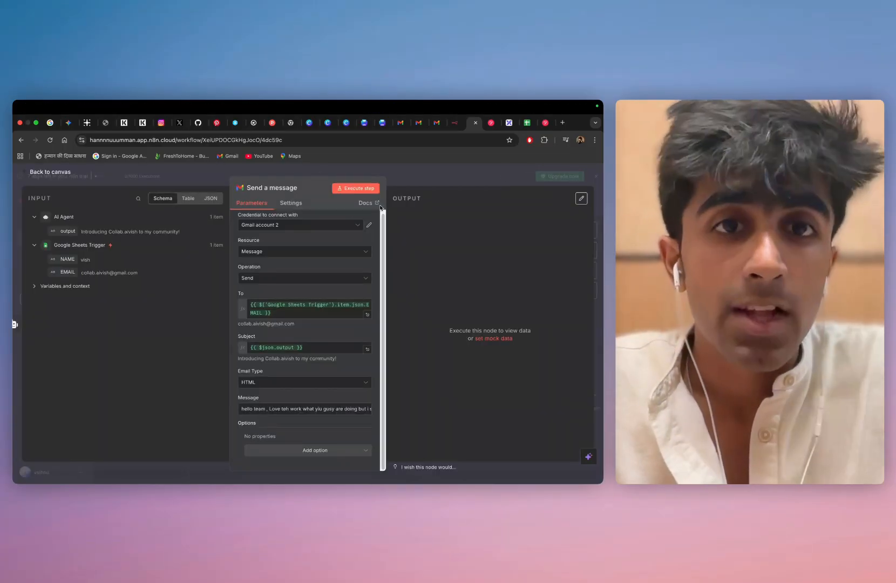
Execute the Send a message step to send the test email and return to the canvas
left_click(349, 189)
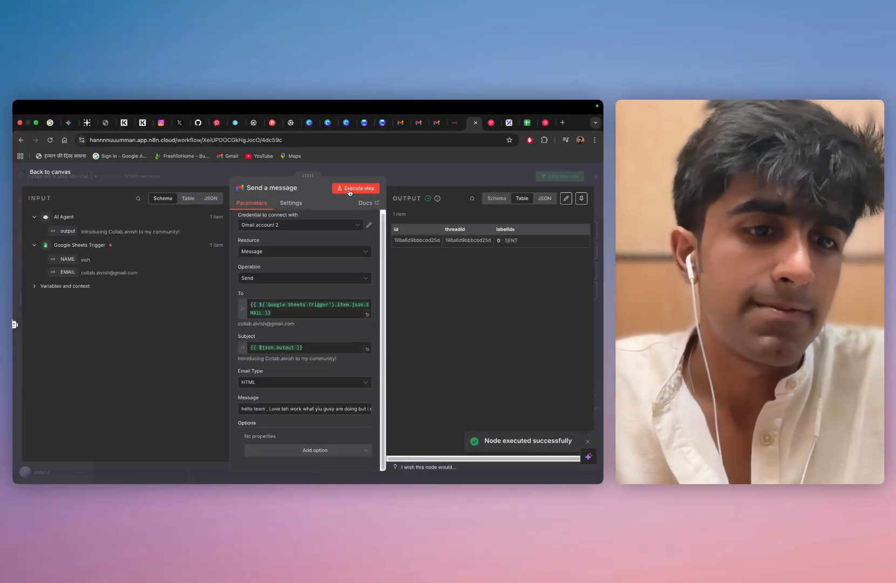
left_click(40, 175)
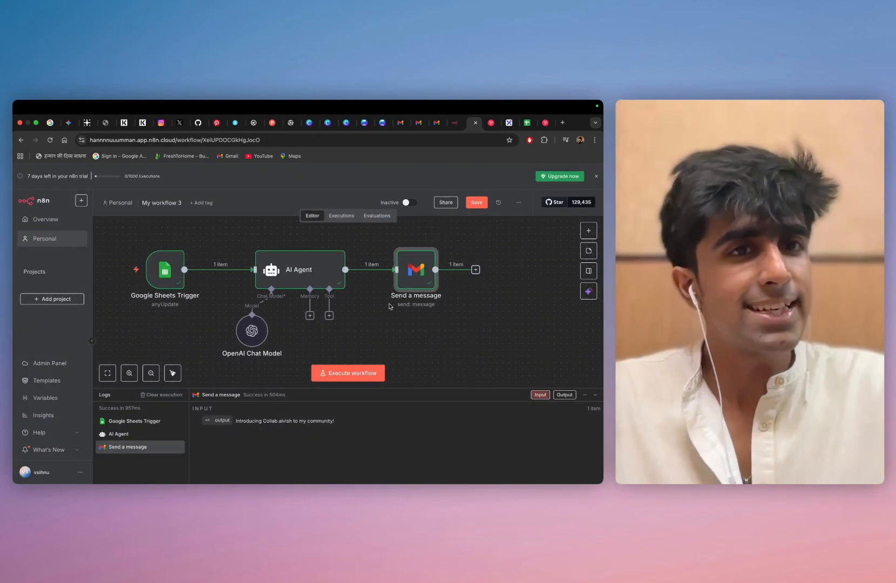
Switch to the demo cold Google Sheet and add a second contact in row 3 with the contact's name and e-mail address
left_click(527, 123)
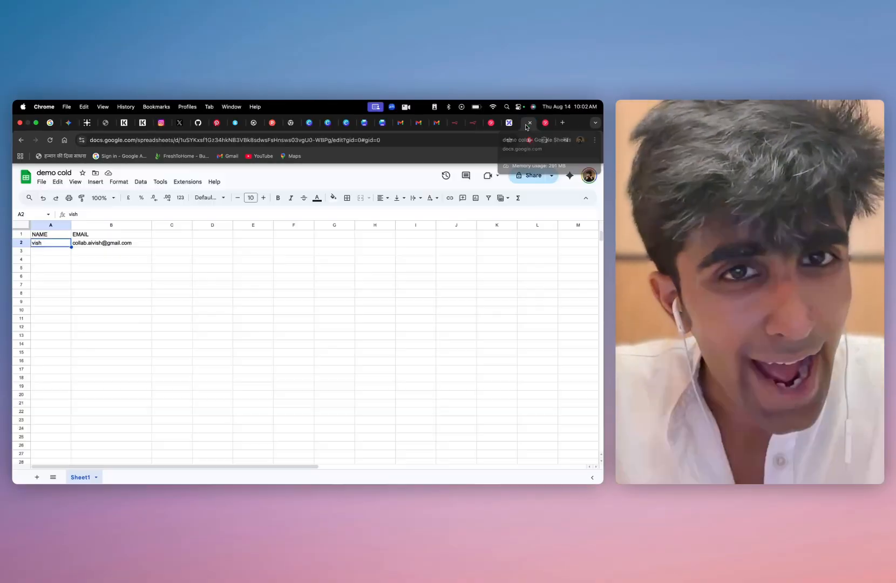
left_click(41, 254)
type("vishn")
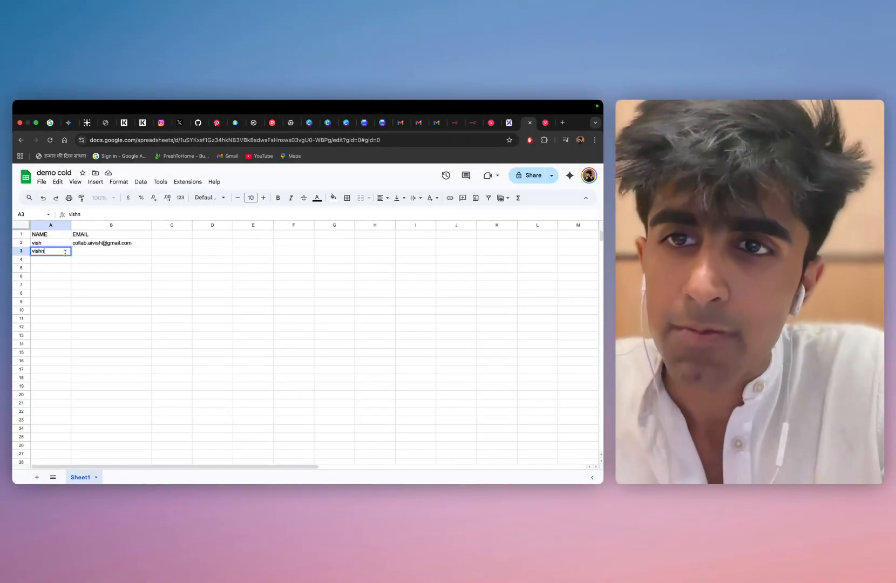
left_click(75, 256)
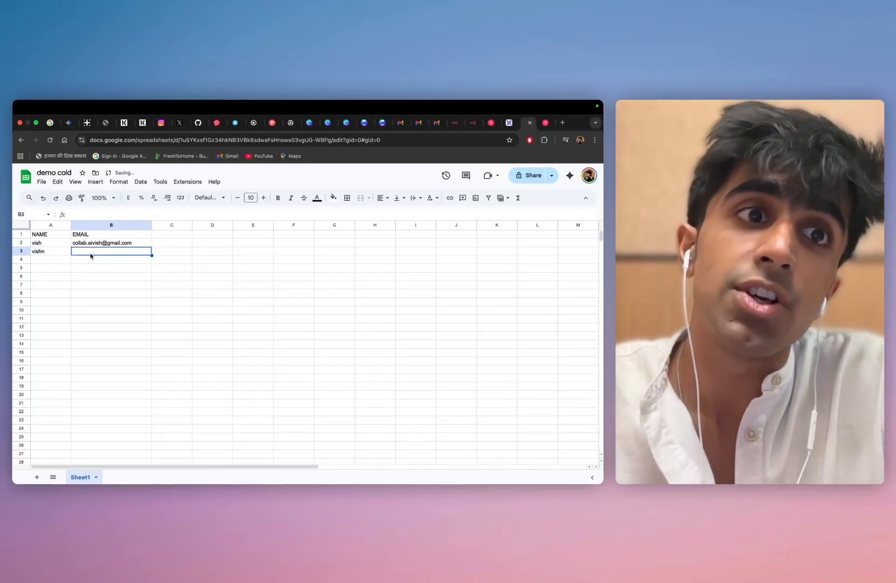
type("vishnu")
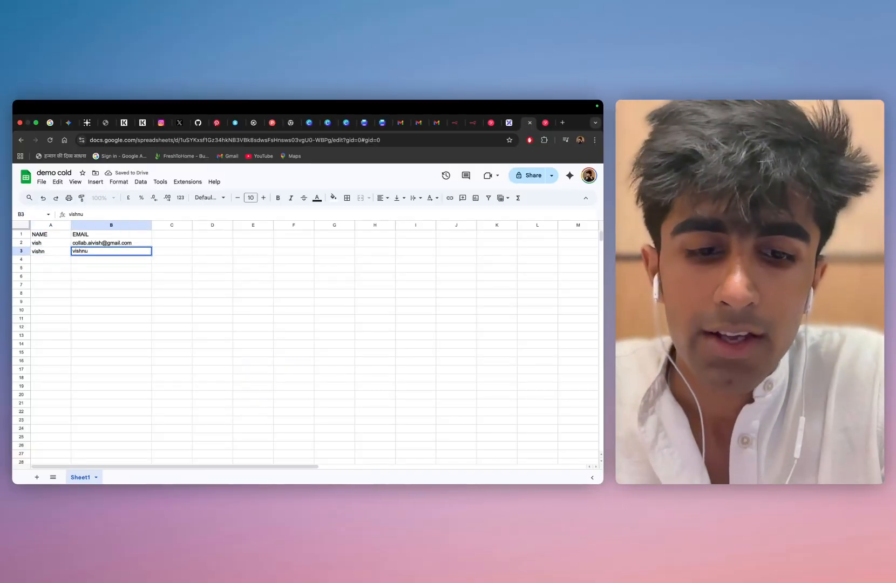
type("vijay.f")
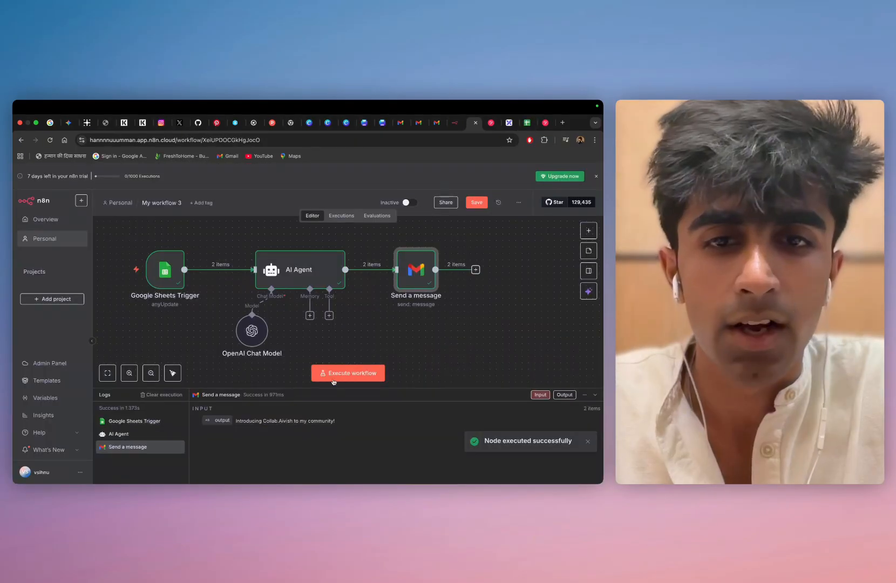
Execute the whole workflow, check the received email and its automatic n8n footer in Gmail, and return to the n8n canvas
left_click(339, 377)
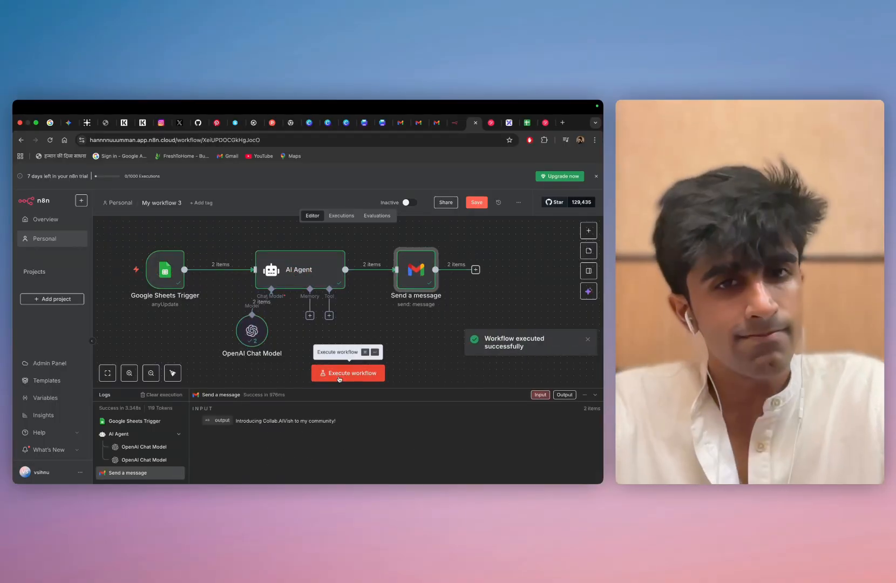
left_click(437, 122)
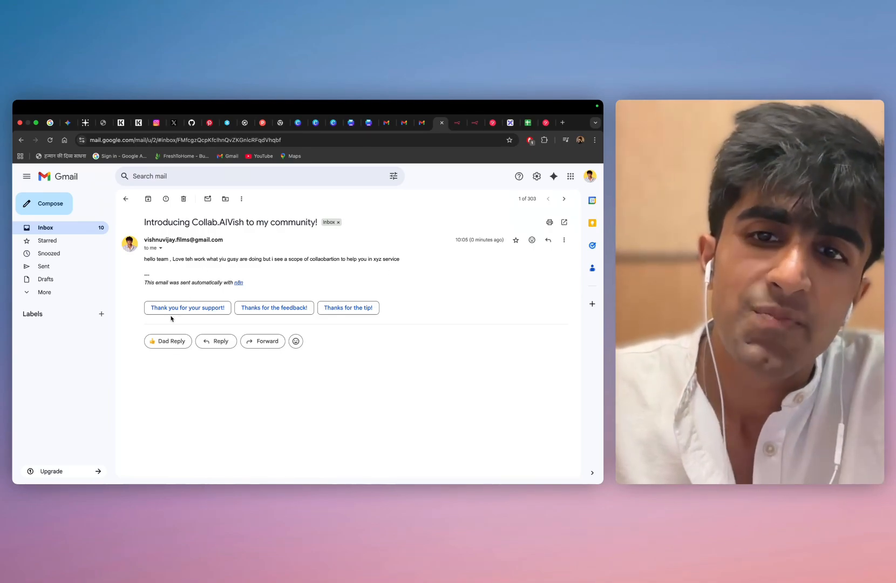
left_click_drag(248, 282, 139, 285)
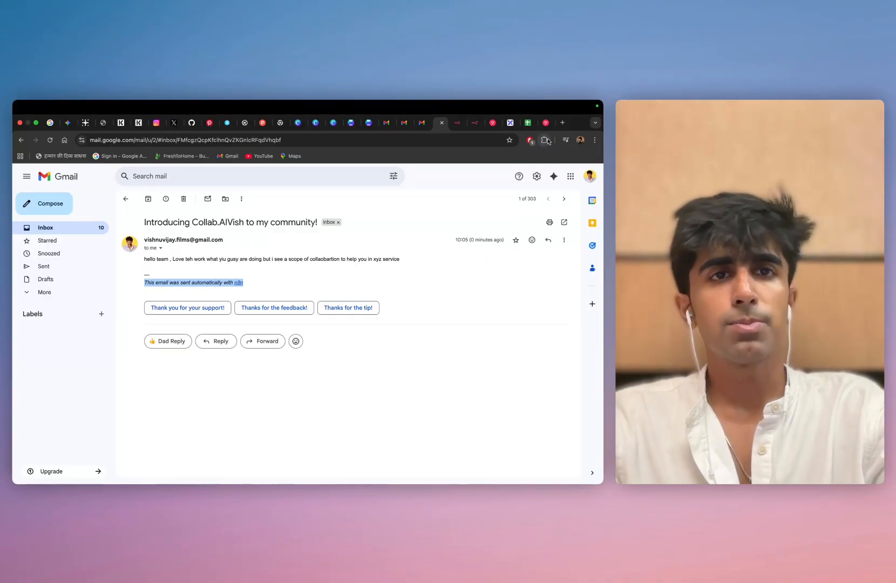
left_click(457, 122)
left_click(476, 123)
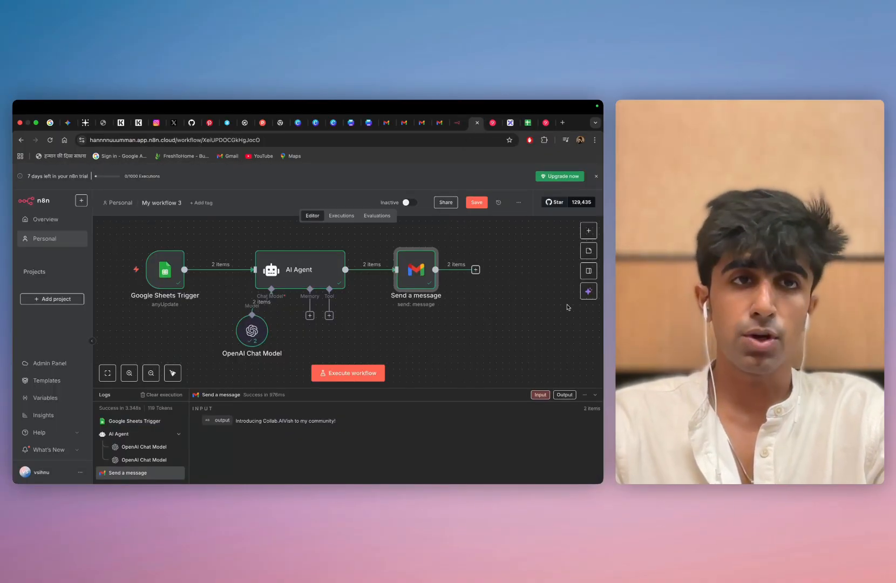
Review the name and email entries of the contacts in the demo cold Google Sheet and return to the n8n workflow
left_click(530, 124)
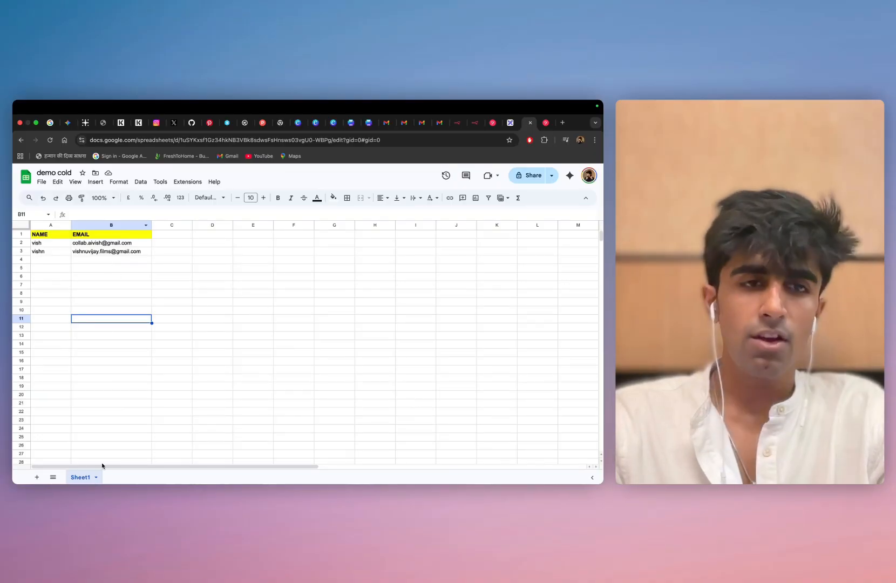
left_click(41, 244)
left_click(42, 253)
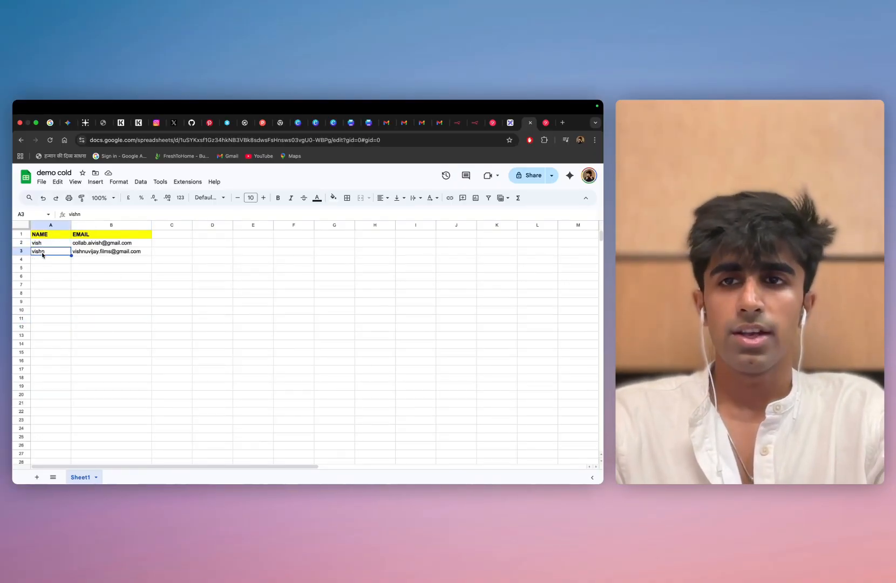
left_click(99, 255)
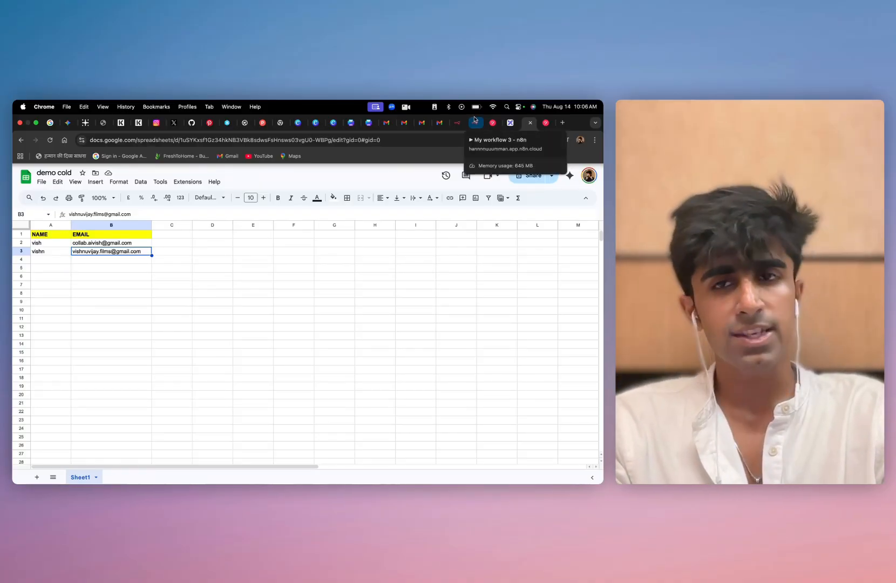
left_click(475, 121)
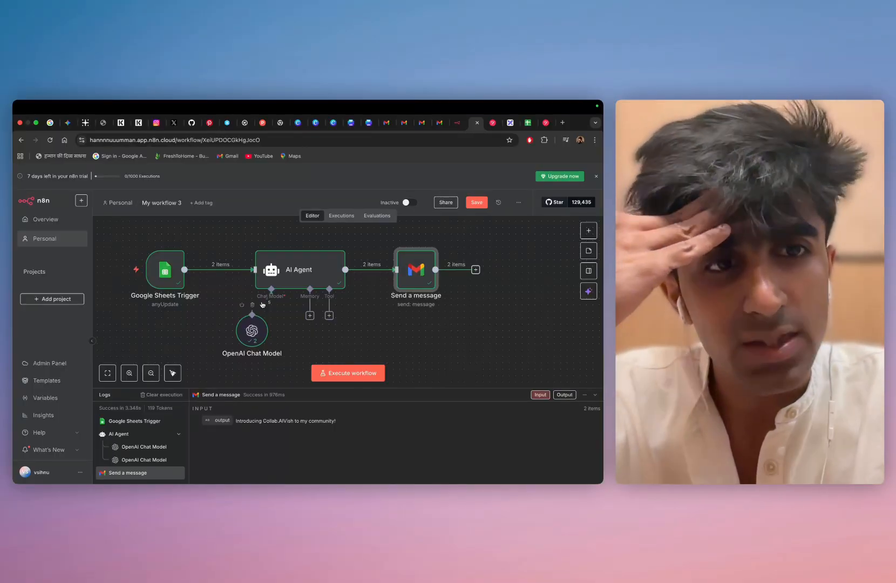
left_click(432, 375)
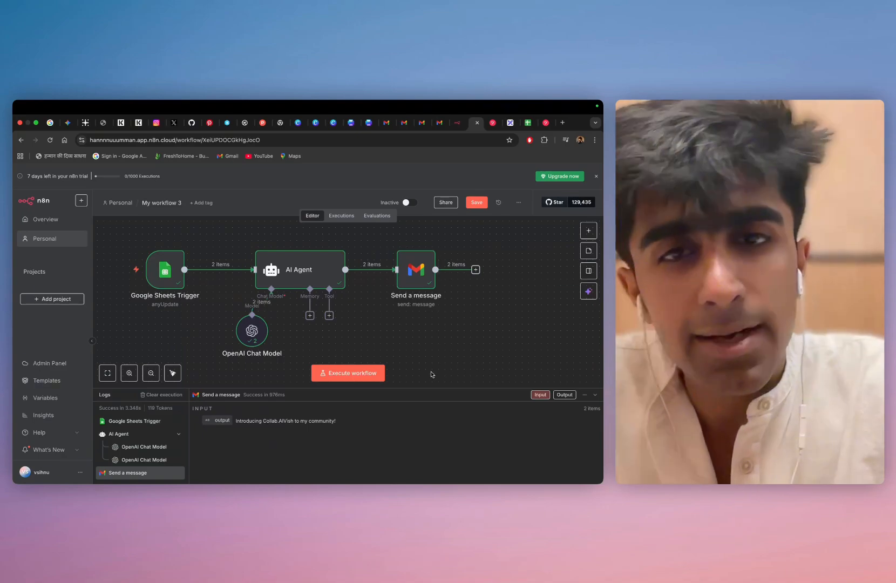